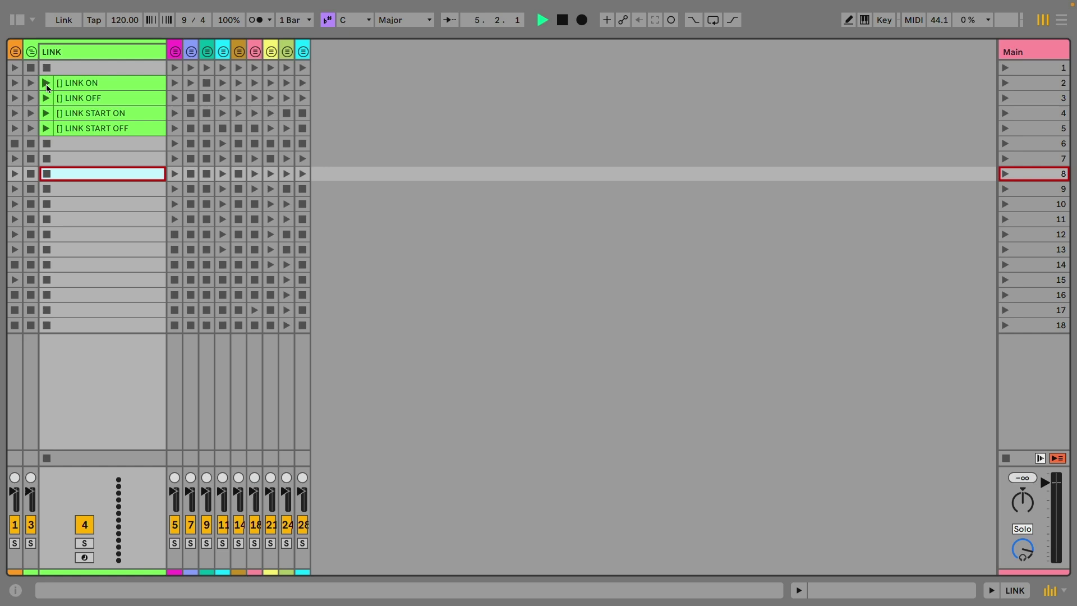
Fire the LINK X-clips to turn Link on, off and back on, then enable start-stop sync
left_click(45, 83)
left_click(46, 100)
left_click(45, 84)
left_click(44, 113)
Turn off Link start-stop sync, fold the LINK group and unfold the scale group
left_click(45, 128)
left_click(31, 52)
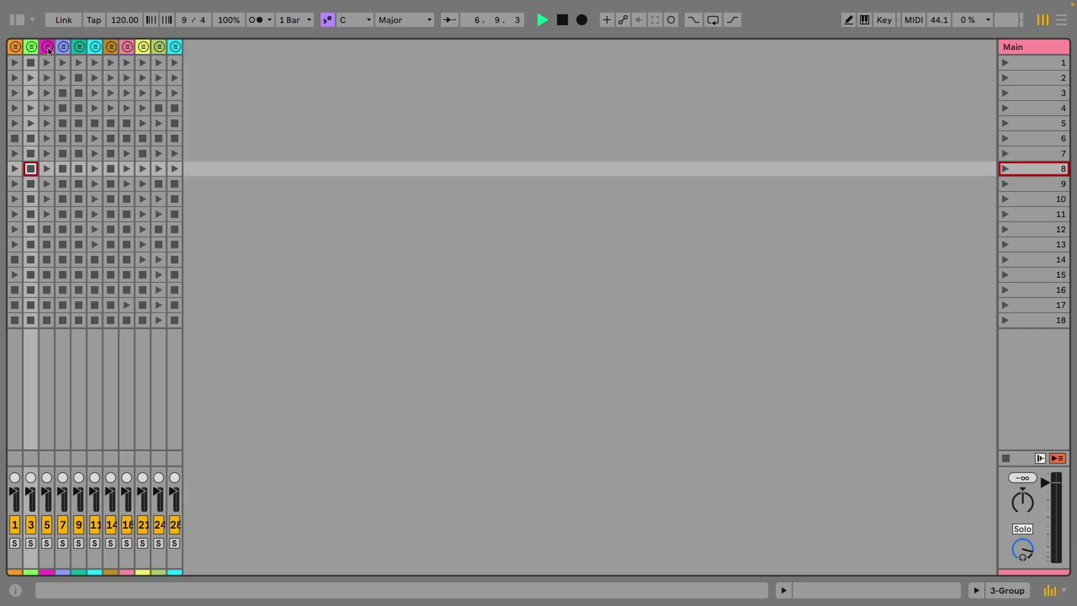
left_click(48, 52)
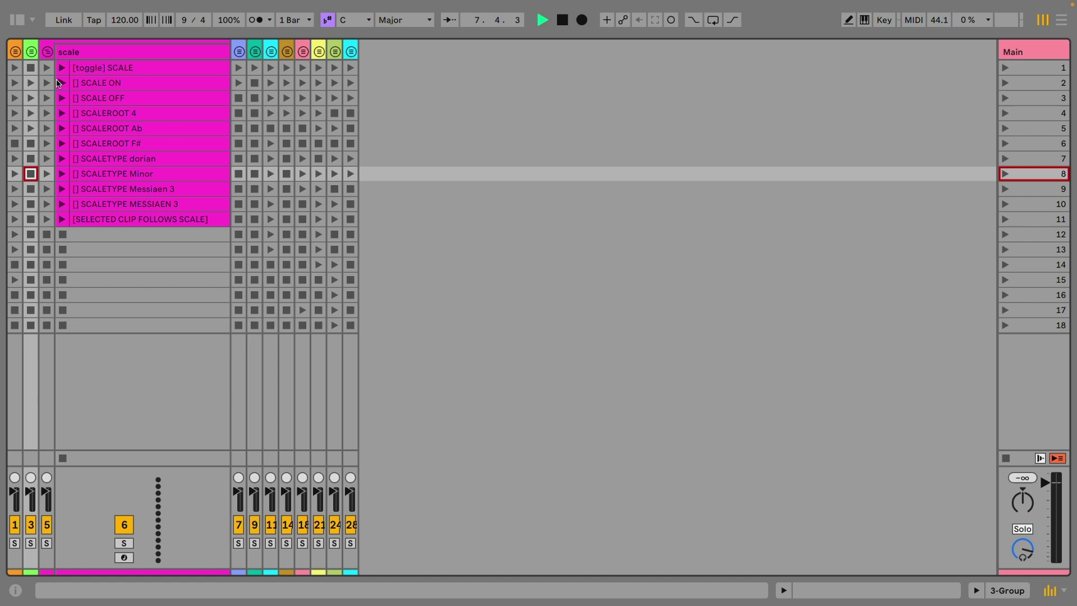
Turn the song scale on and set the scale root to Ab, then F#
left_click(60, 68)
left_click(62, 83)
left_click(62, 128)
left_click(62, 143)
Cycle the scale type through Dorian and Minor, ending on Messiaen 3
left_click(65, 162)
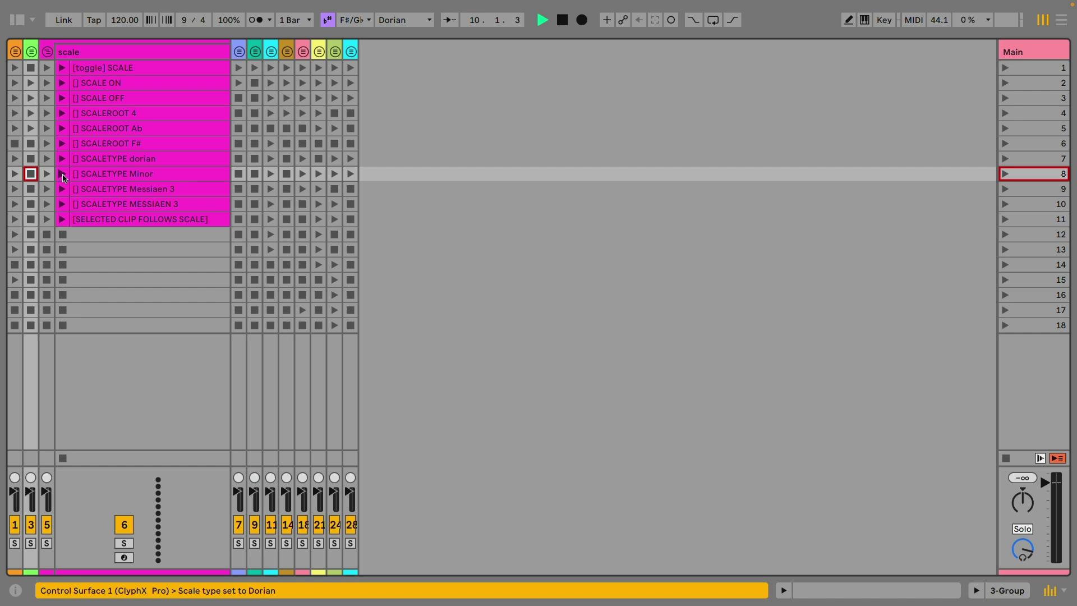
left_click(63, 175)
left_click(63, 206)
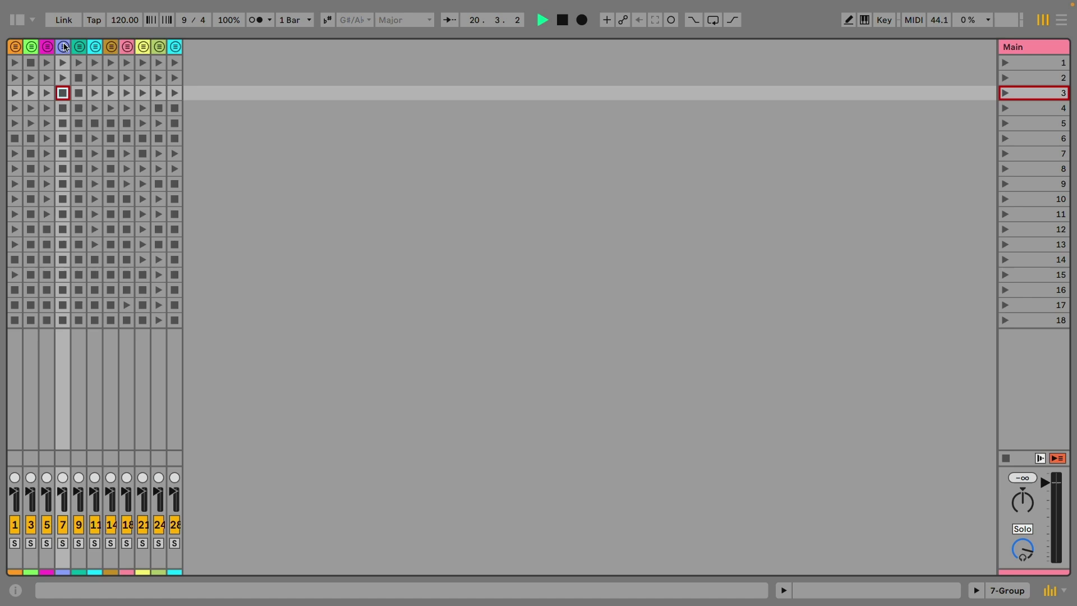
Unfold the songname group, show Demo12_1 in the panel and status bar, then fold it
left_click(65, 47)
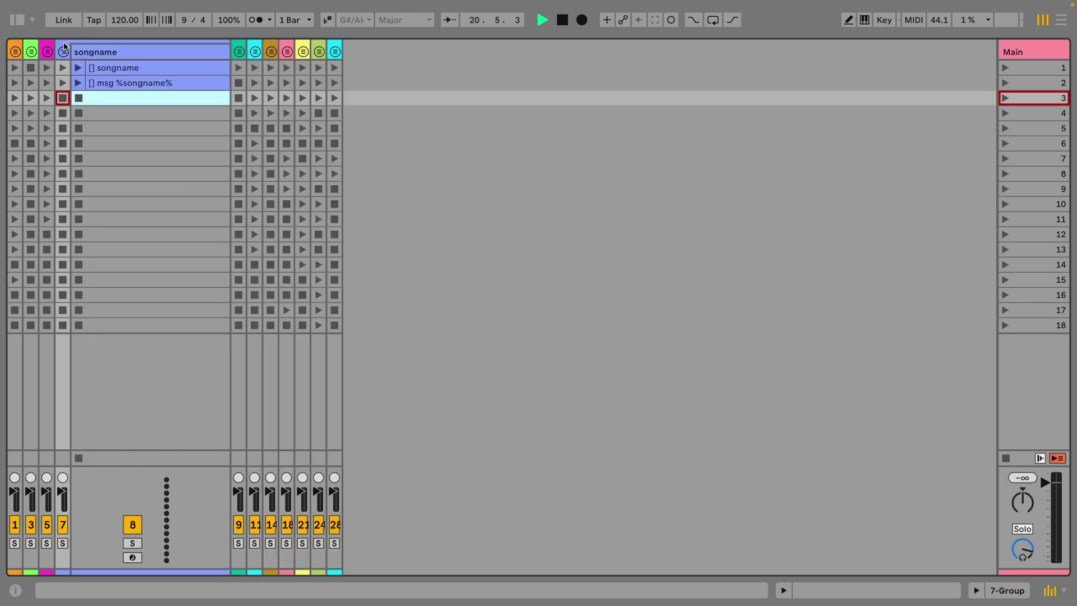
left_click(78, 68)
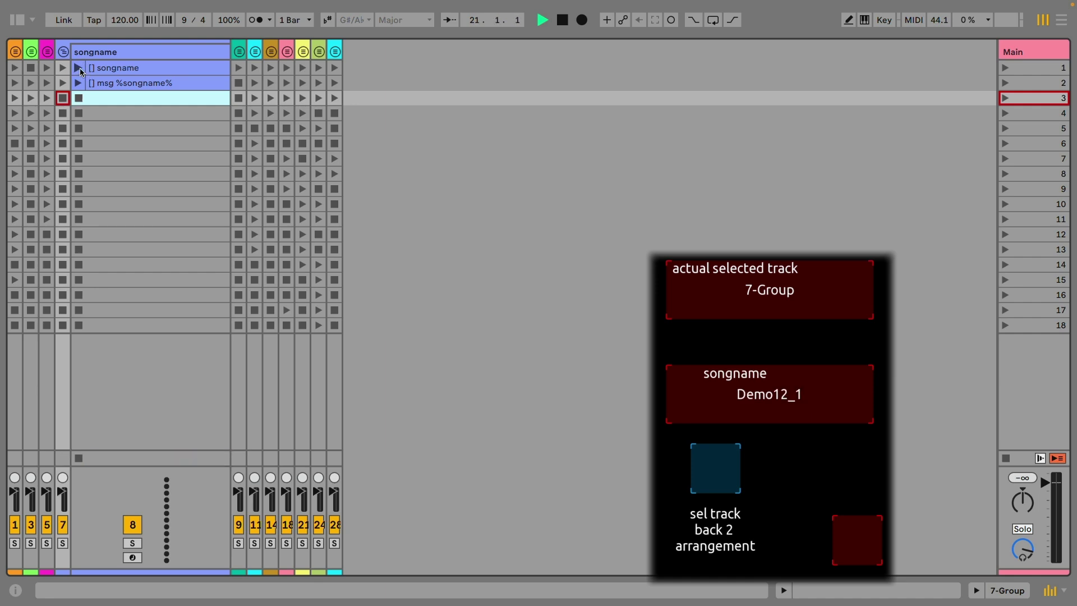
left_click(79, 83)
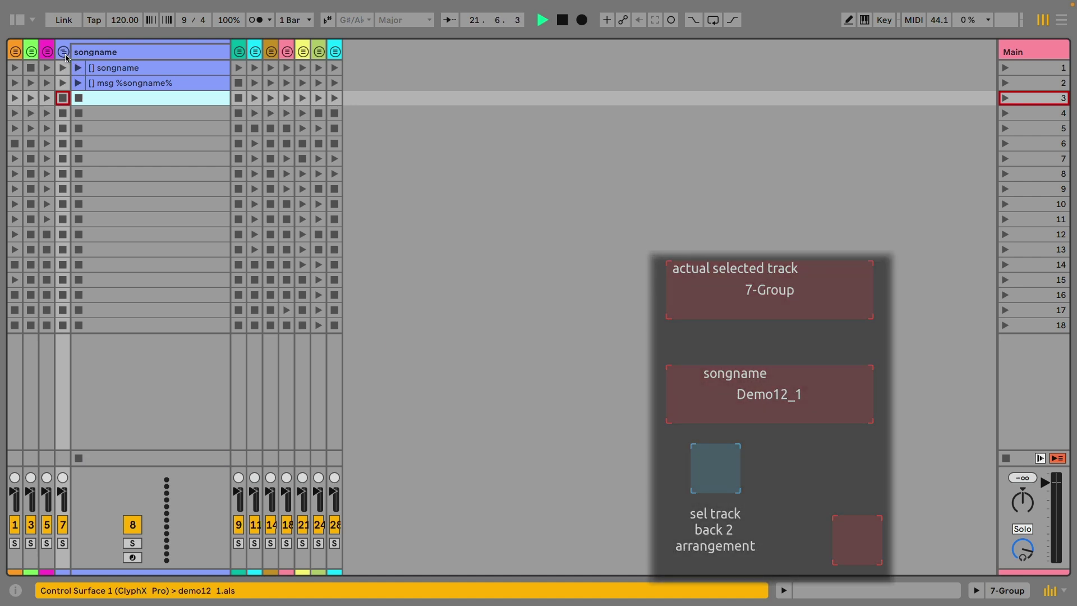
left_click(64, 54)
Unfold B2A and jump to the Arrangement with the B2A track selected
left_click(79, 47)
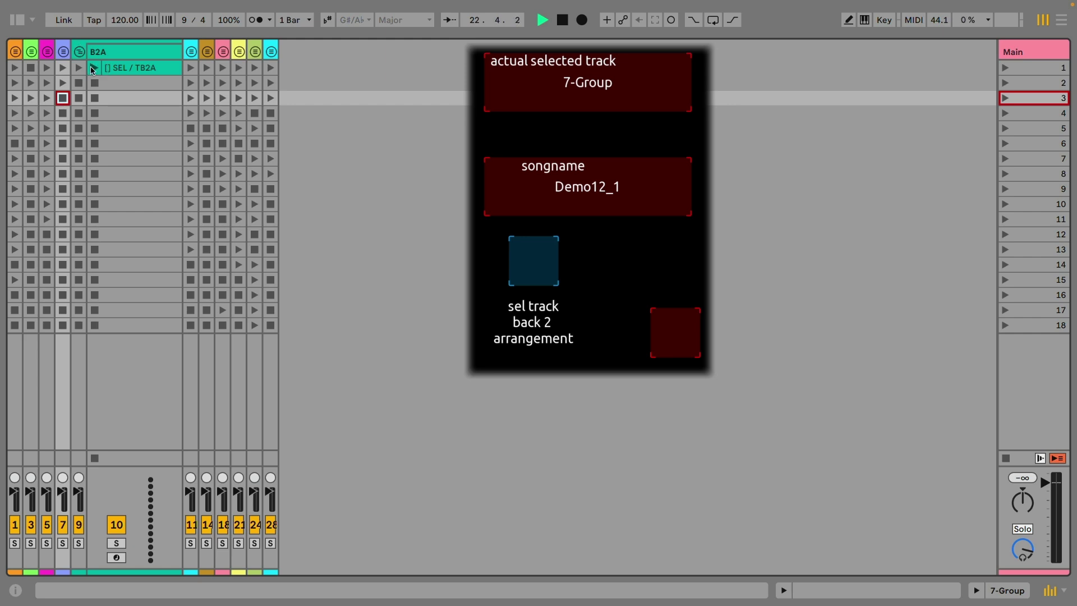
left_click(93, 66)
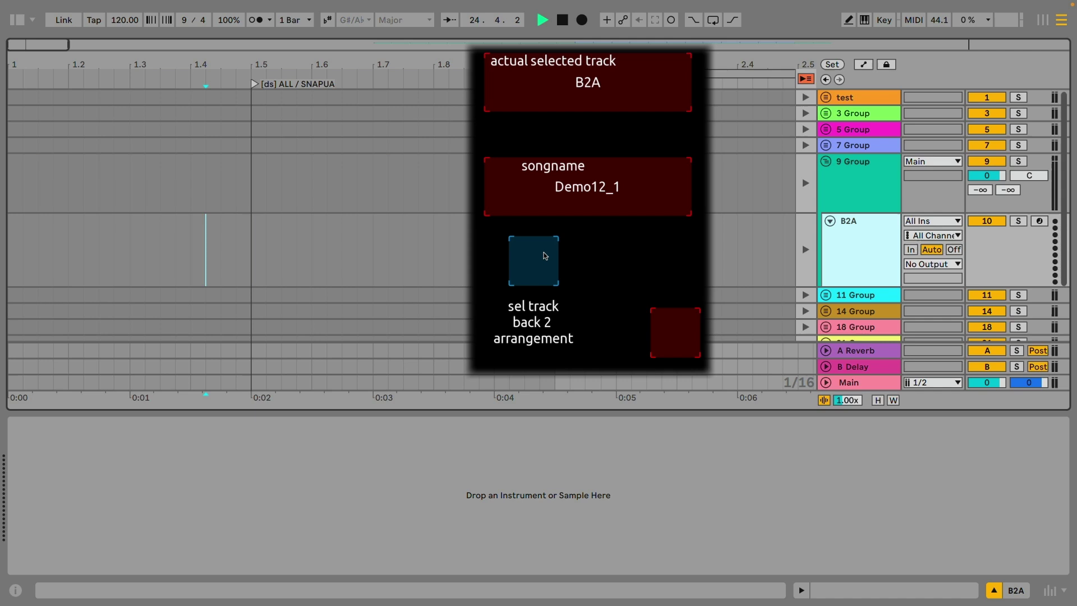
left_click(544, 256)
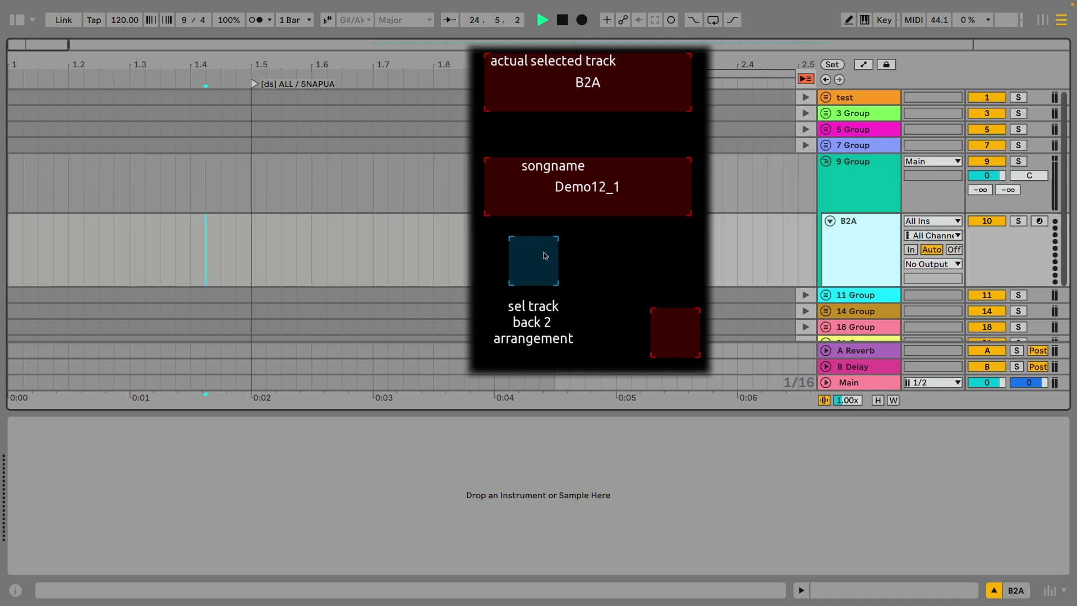
Unfold 5 Group, select the scale track, and focus the Arrangement on it and on 11 Group
left_click(826, 129)
left_click(855, 231)
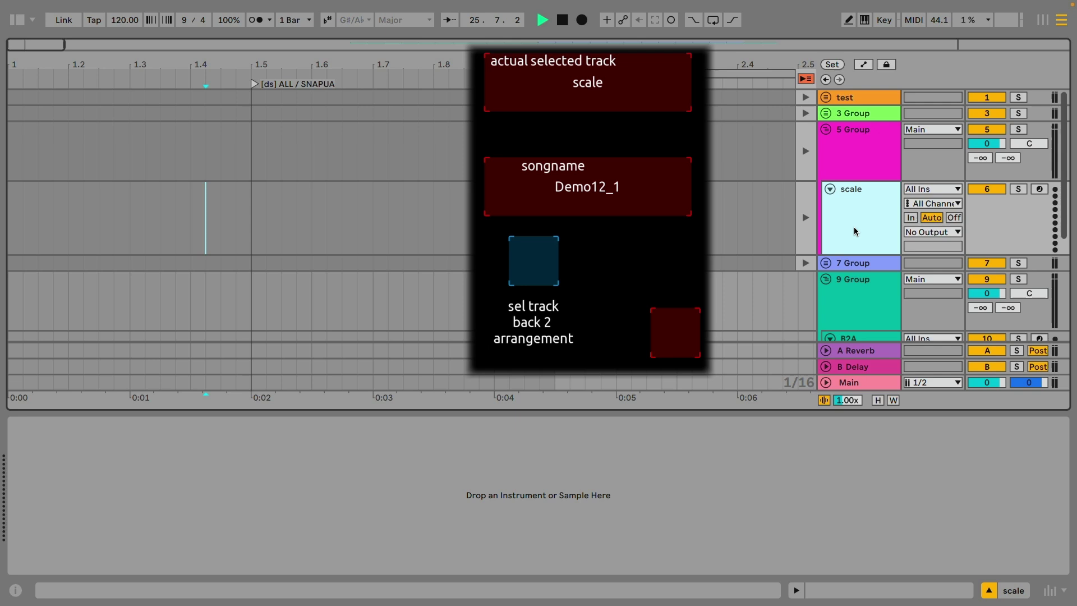
left_click(533, 262)
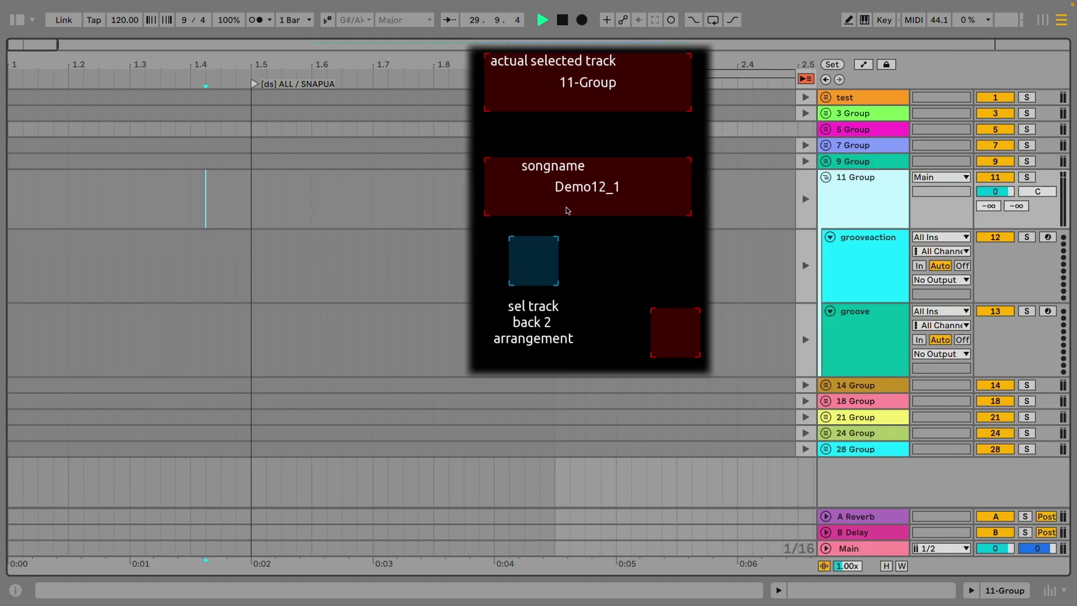
left_click(553, 261)
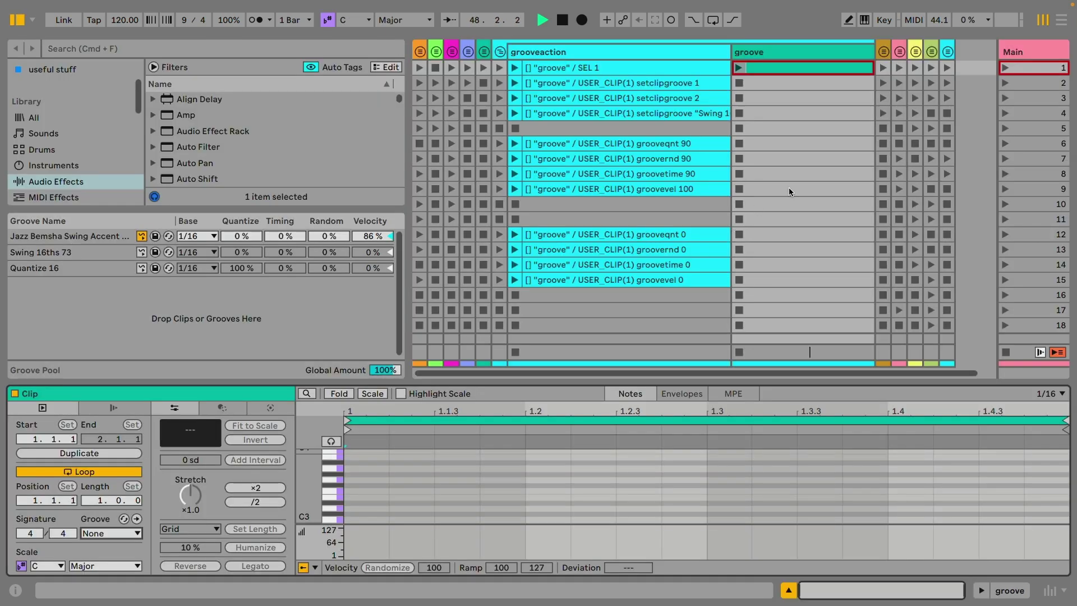
Select the groove track's first clip and switch its groove between the first pool groove and Swing 16ths
left_click(789, 189)
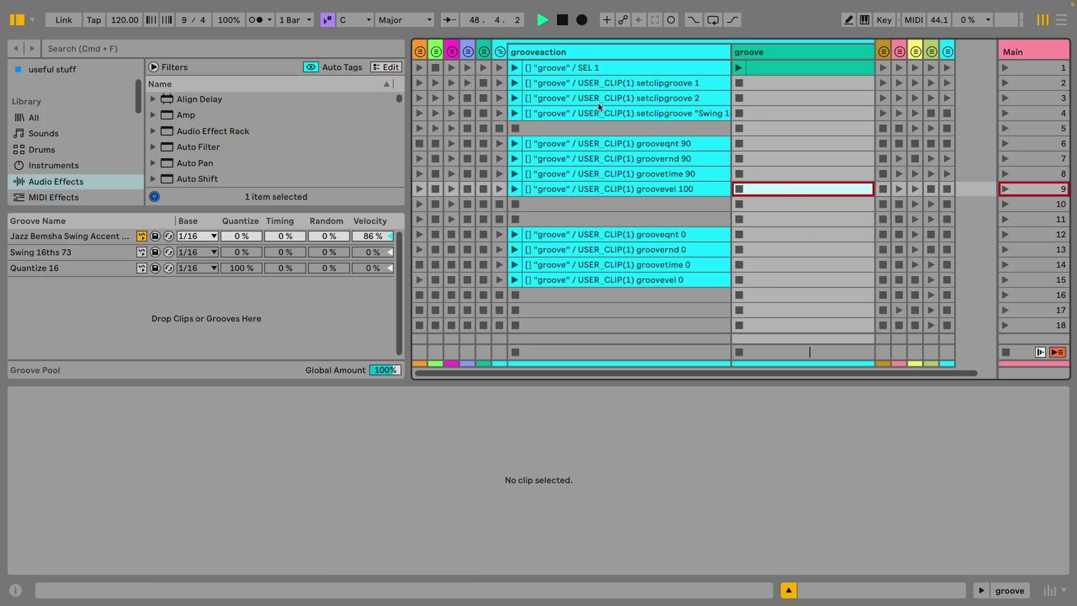
left_click(550, 49)
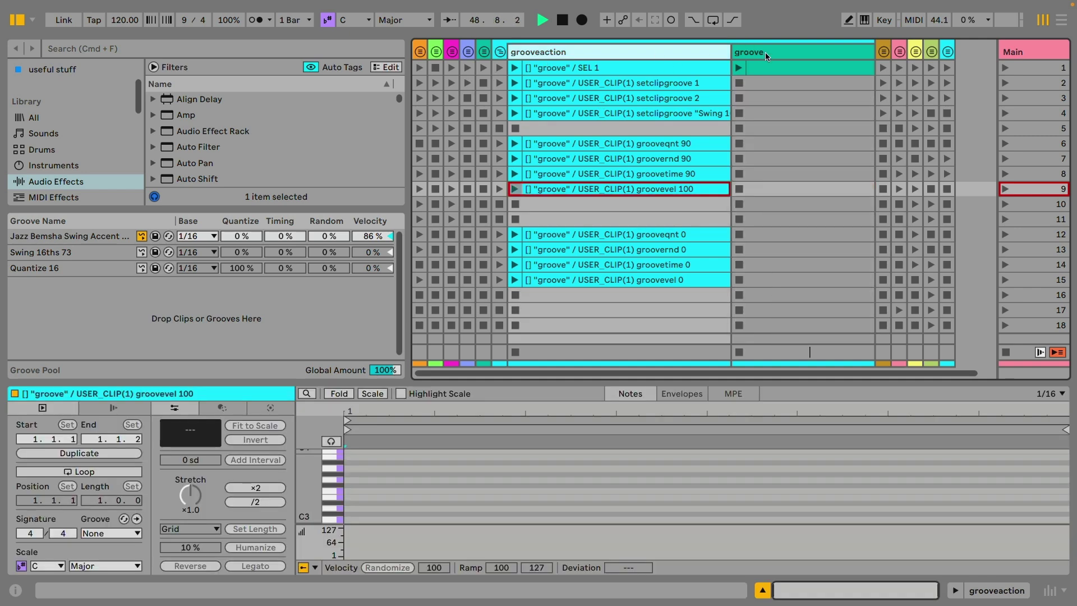
left_click(792, 67)
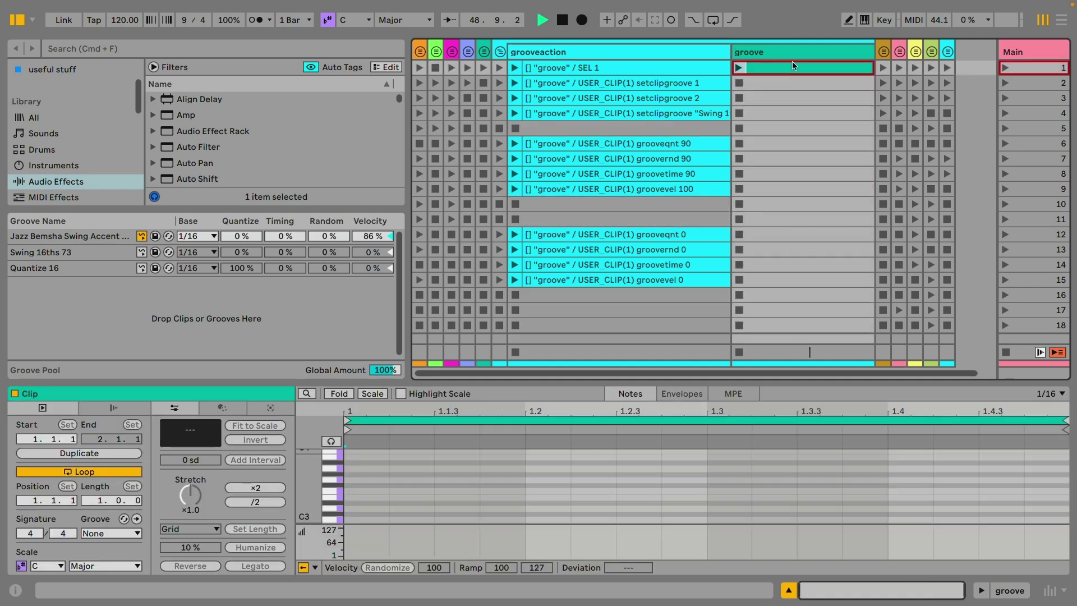
left_click(514, 83)
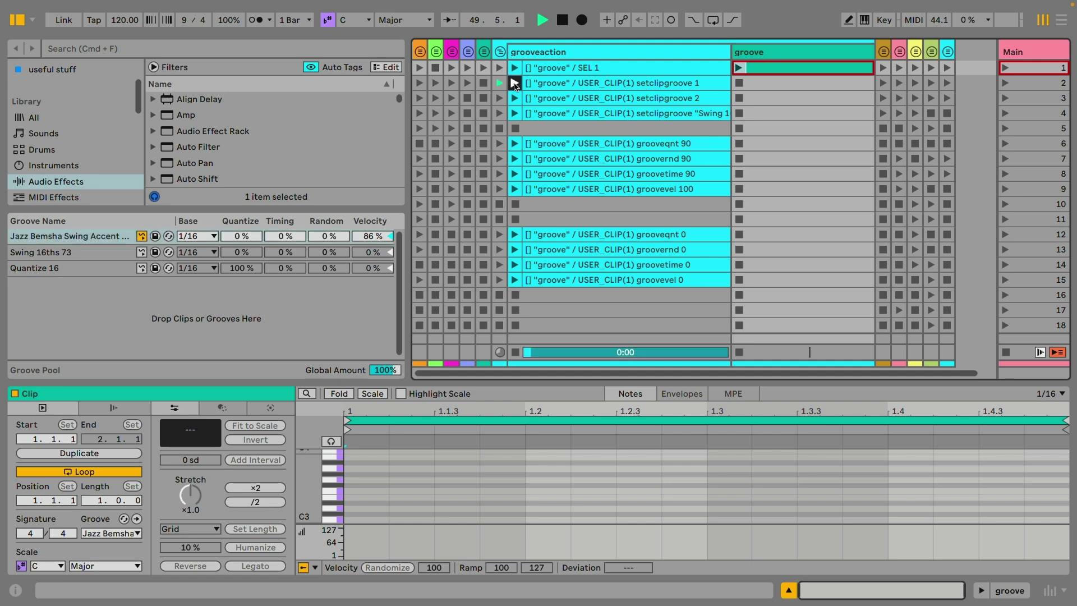
left_click(514, 98)
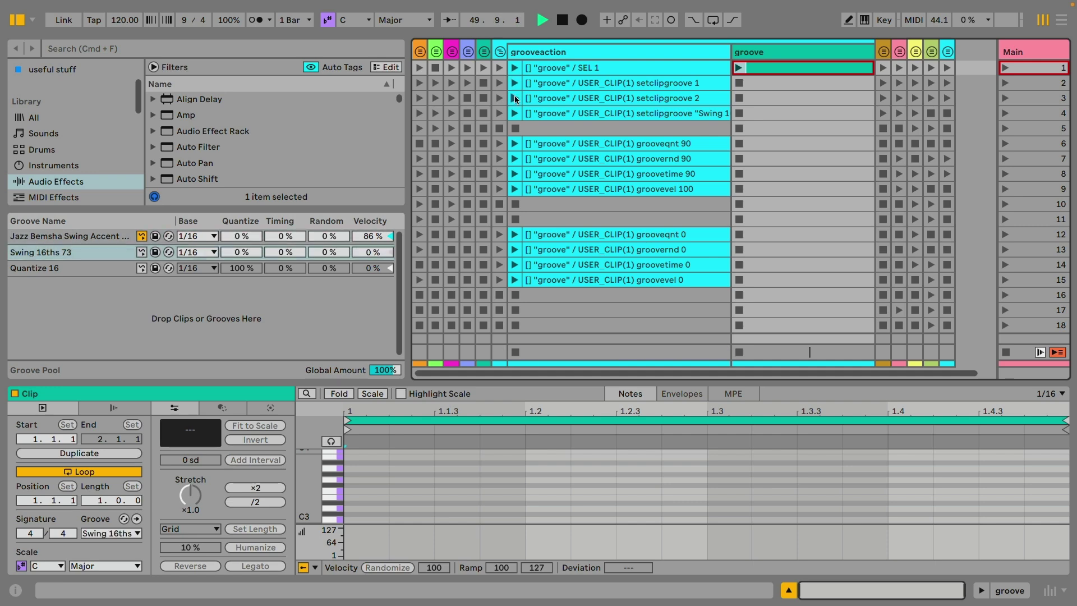
left_click(515, 85)
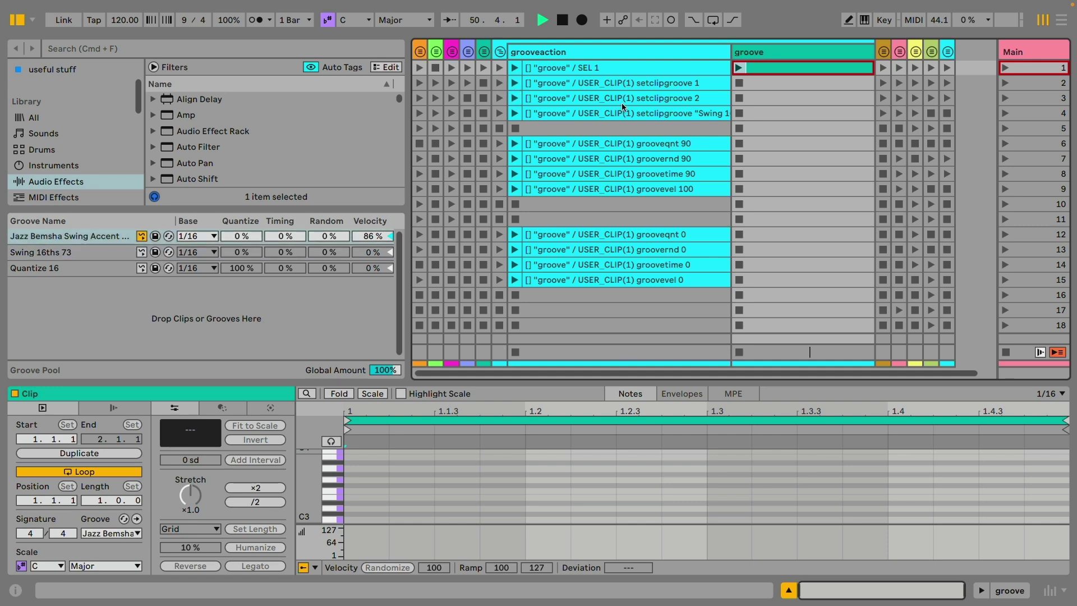
left_click(516, 112)
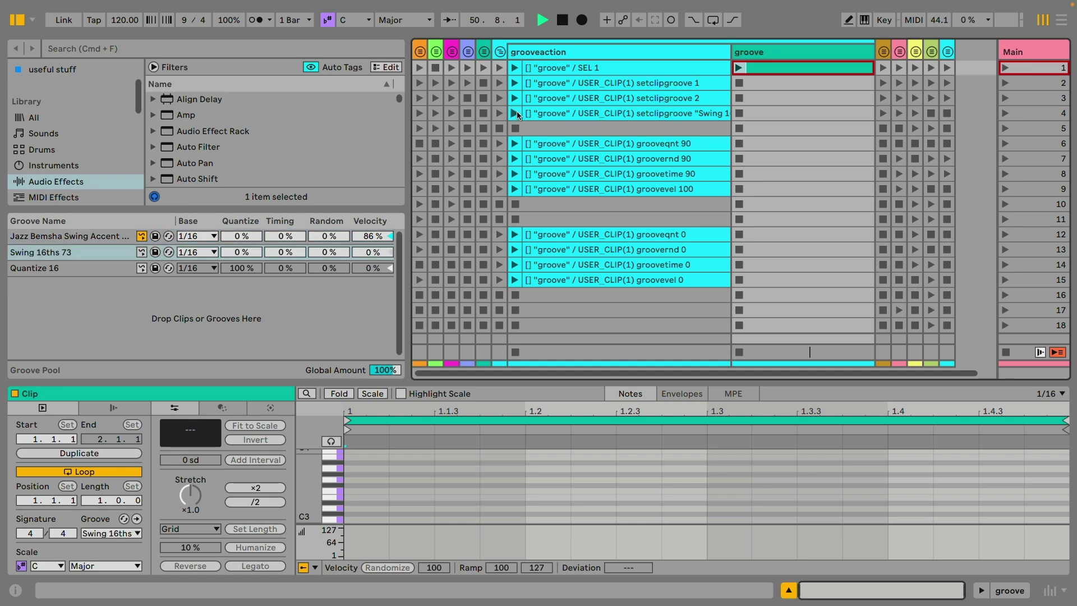
Set the groove's quantize, random and timing amounts to 90% and velocity to 100%
left_click(515, 143)
left_click(515, 159)
left_click(515, 173)
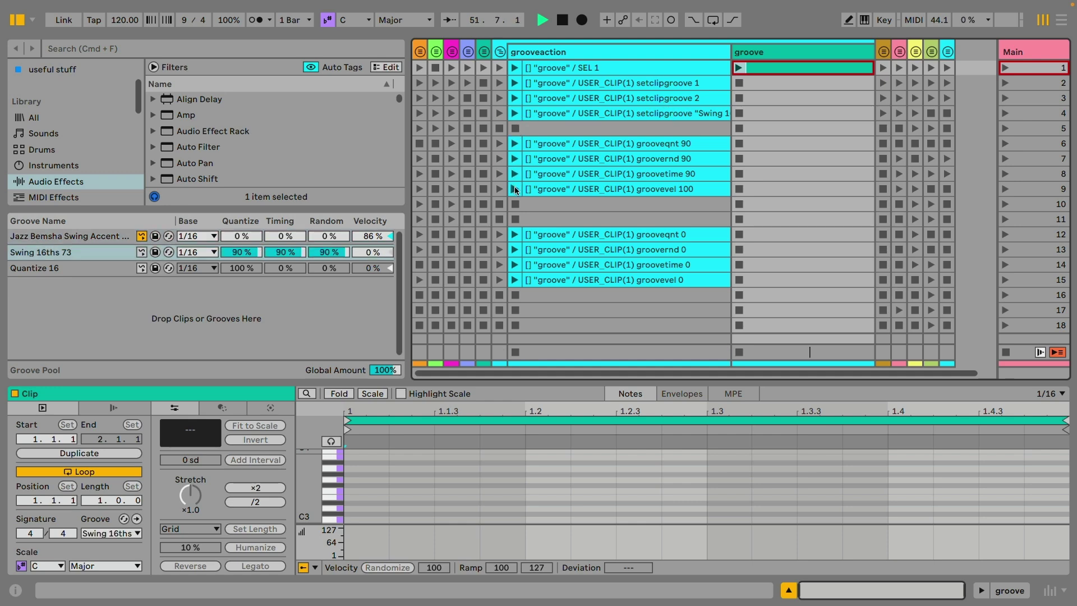
left_click(514, 189)
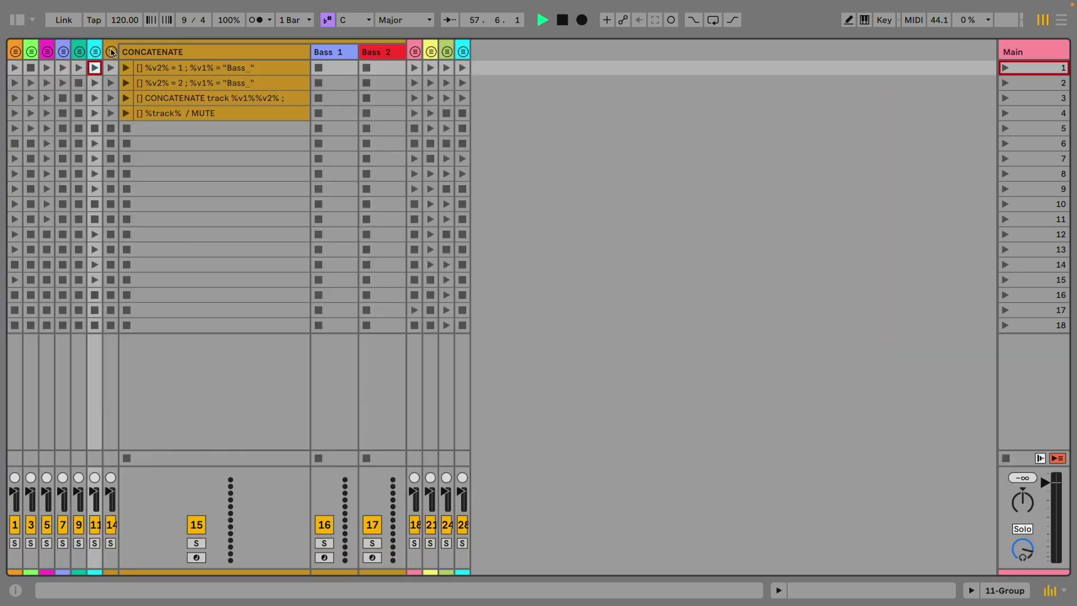
Set the variables for Bass_ 1, build the track name Bass 1 and mute it
left_click(125, 68)
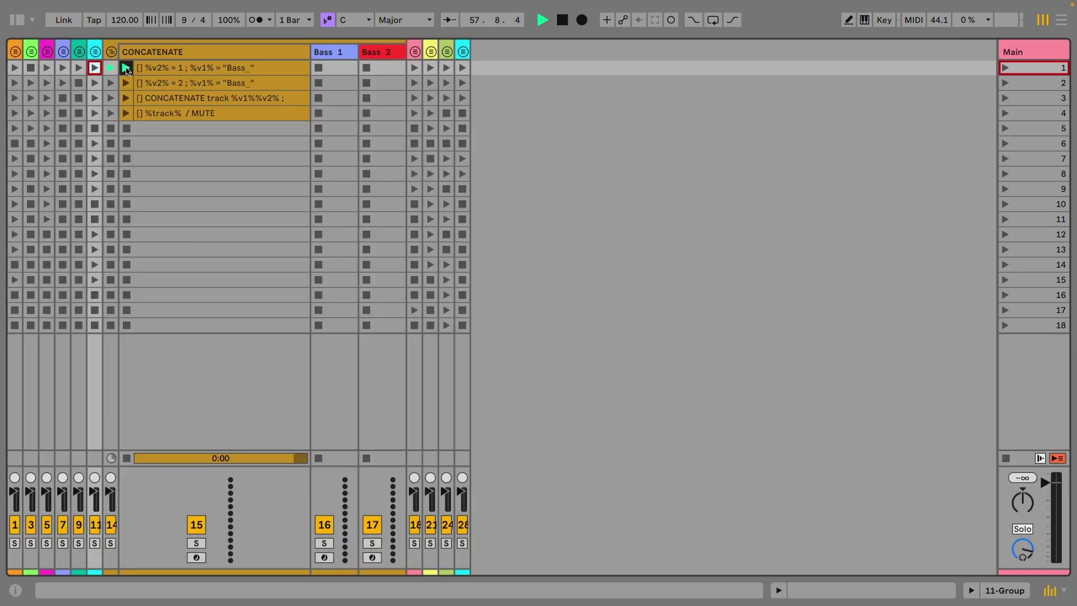
left_click(127, 99)
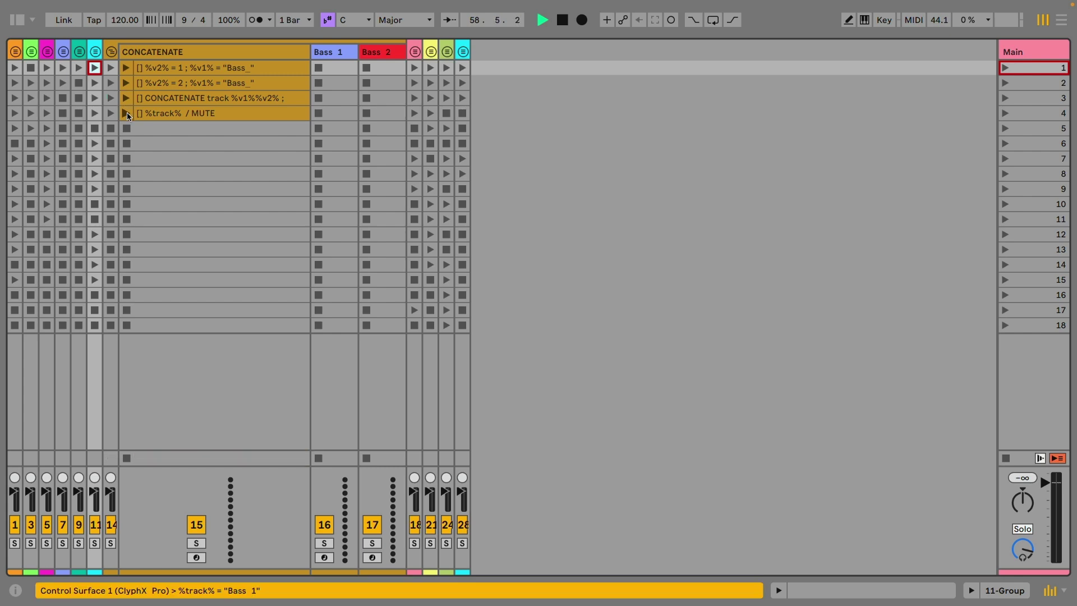
left_click(127, 114)
Set the number variable to 2, build Bass 2, then mute and unmute it
left_click(127, 83)
left_click(126, 98)
left_click(126, 114)
left_click(127, 114)
Fold CONCATENATE, unfold 'select next to playing', run SELNTP and select the first SELNTP Test slot
left_click(114, 53)
left_click(126, 52)
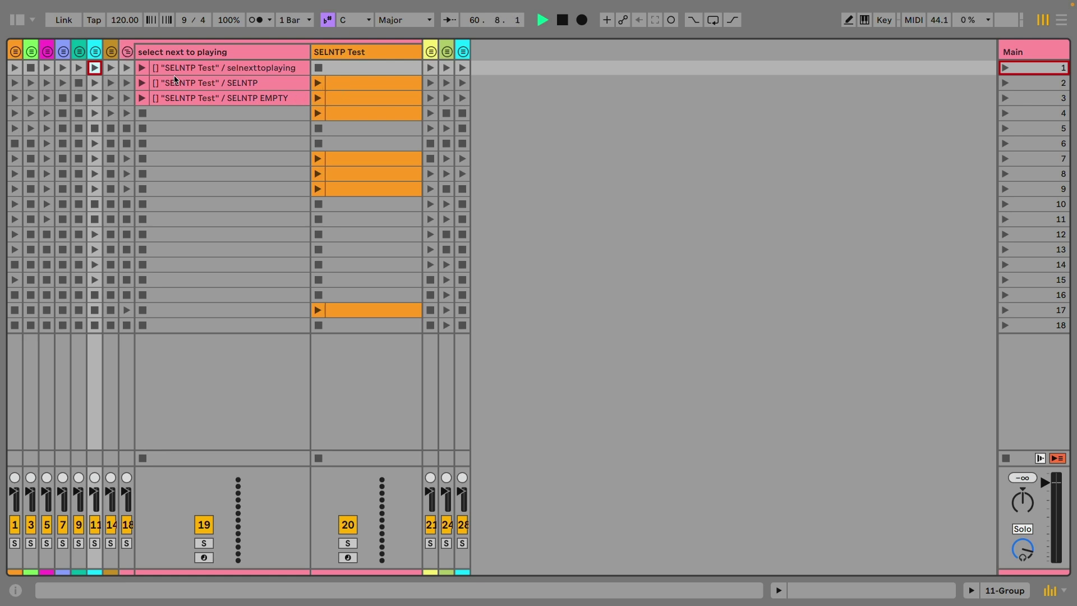
left_click(142, 83)
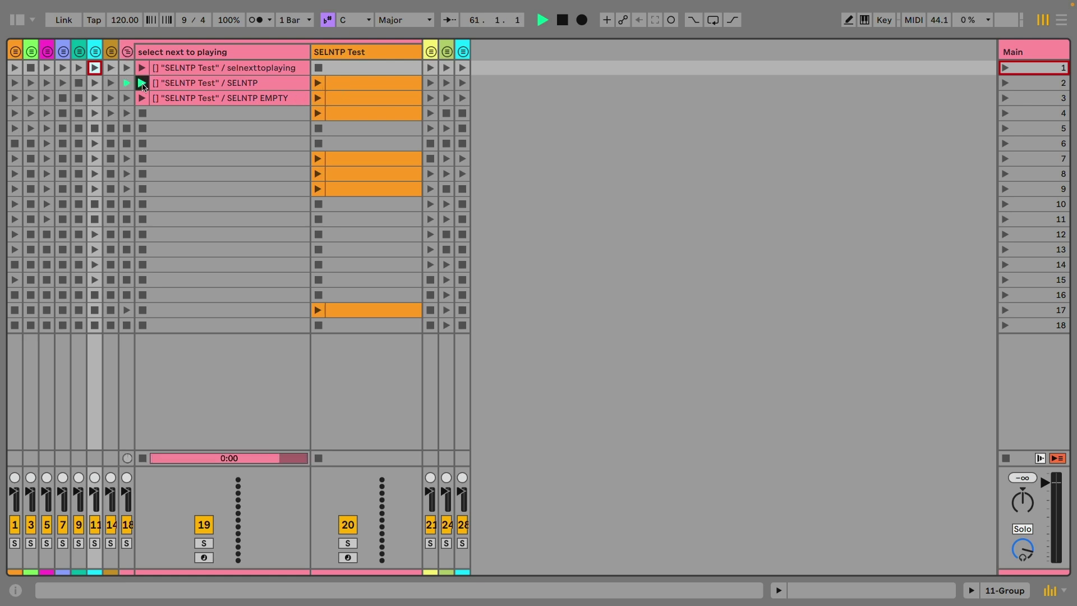
left_click(142, 93)
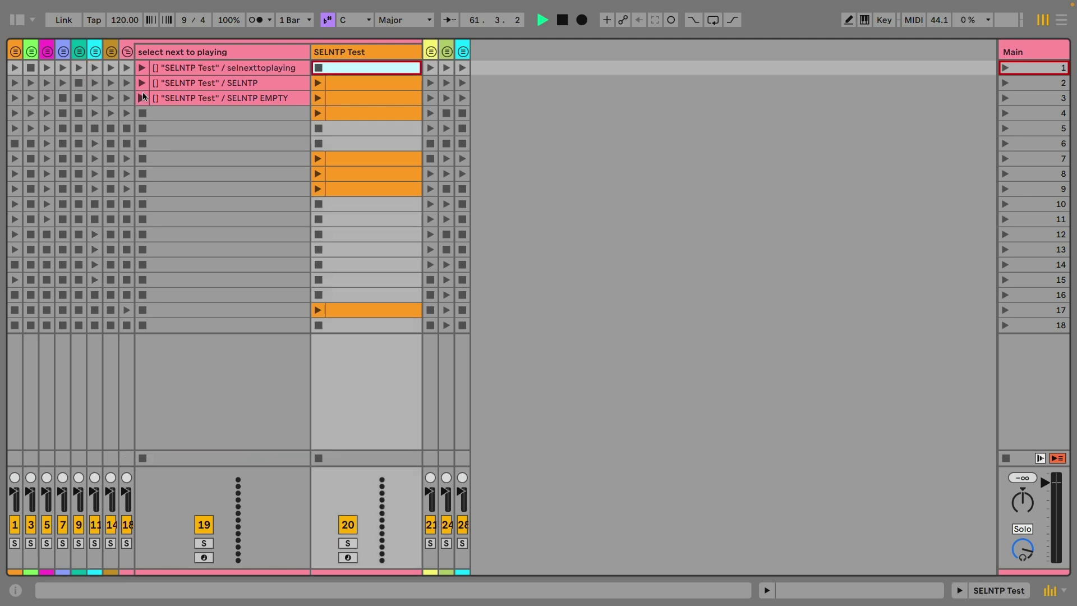
Play the third SELNTP Test clip, then select the next slot and next empty slot after it
left_click(318, 98)
left_click(144, 81)
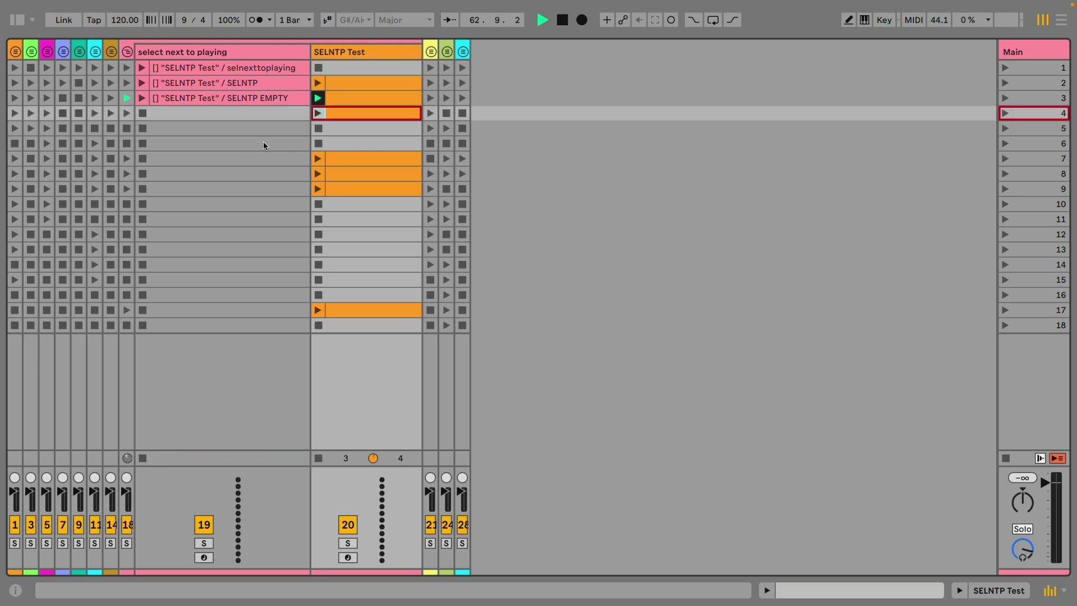
left_click(143, 97)
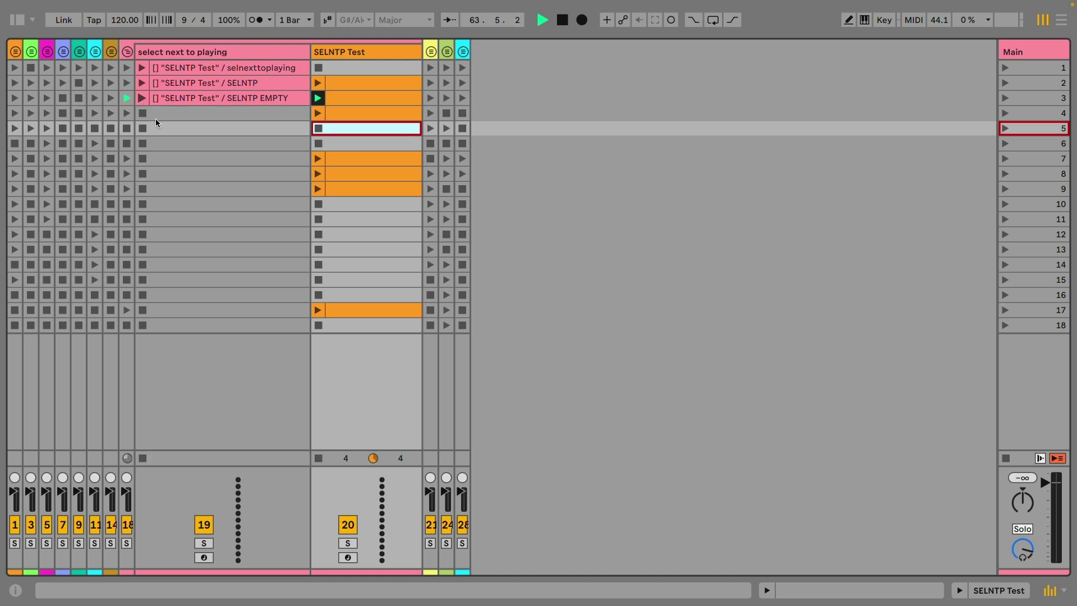
Fire the row 17 SELNTP clip, fold that group and unfold the SETVAR group
left_click(317, 310)
left_click(125, 53)
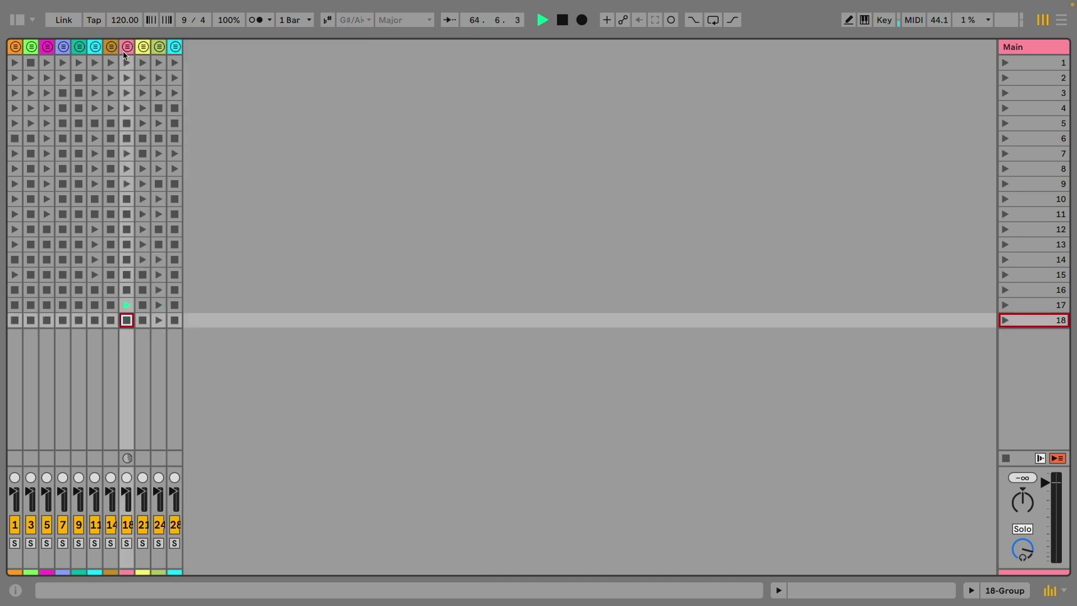
left_click(143, 48)
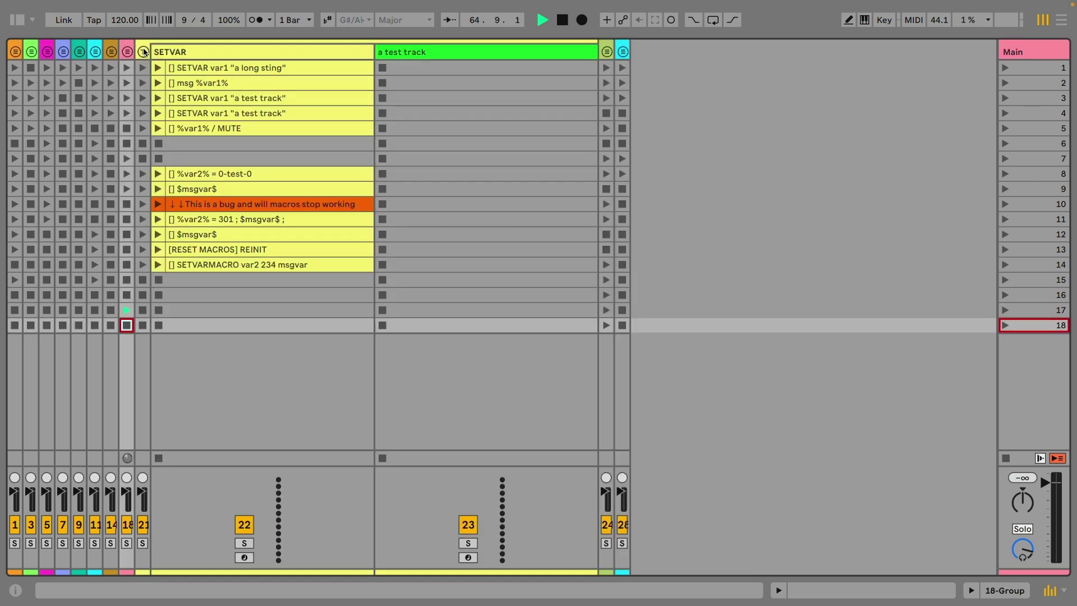
Display var1's value, set var1 to a test track and mute that track
left_click(157, 83)
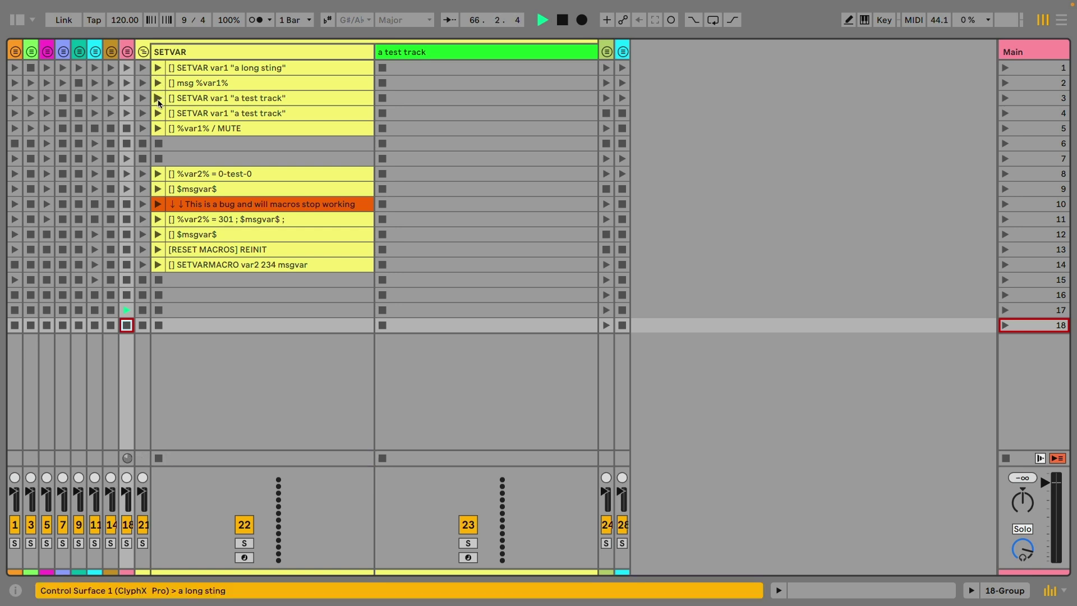
left_click(157, 98)
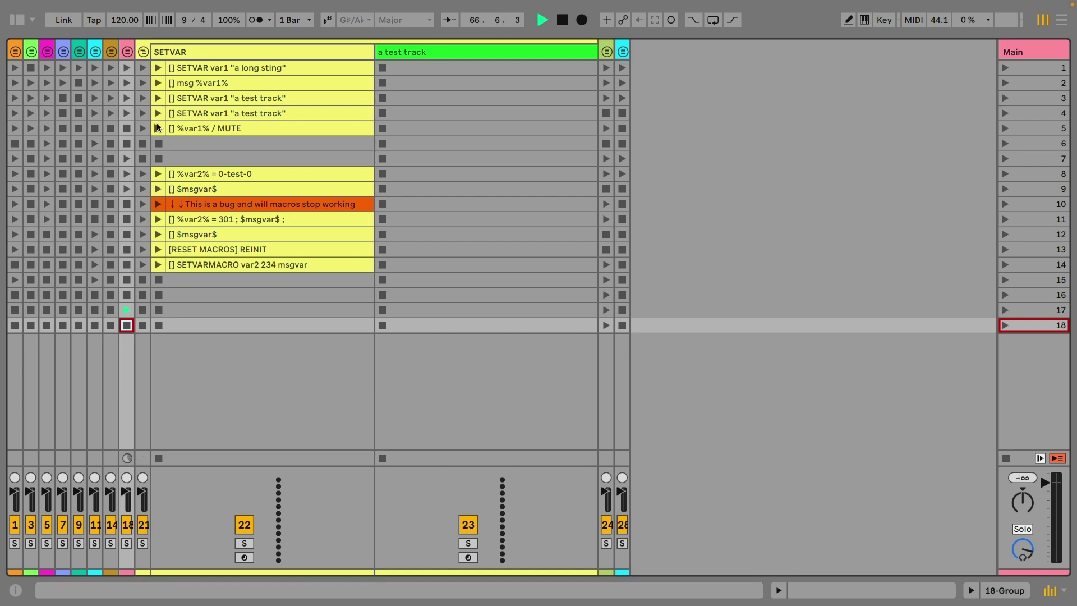
left_click(158, 128)
Set var2 to 0-test-0, display msgvar, fire the macro-bug clip and reset the macros
left_click(156, 174)
left_click(155, 190)
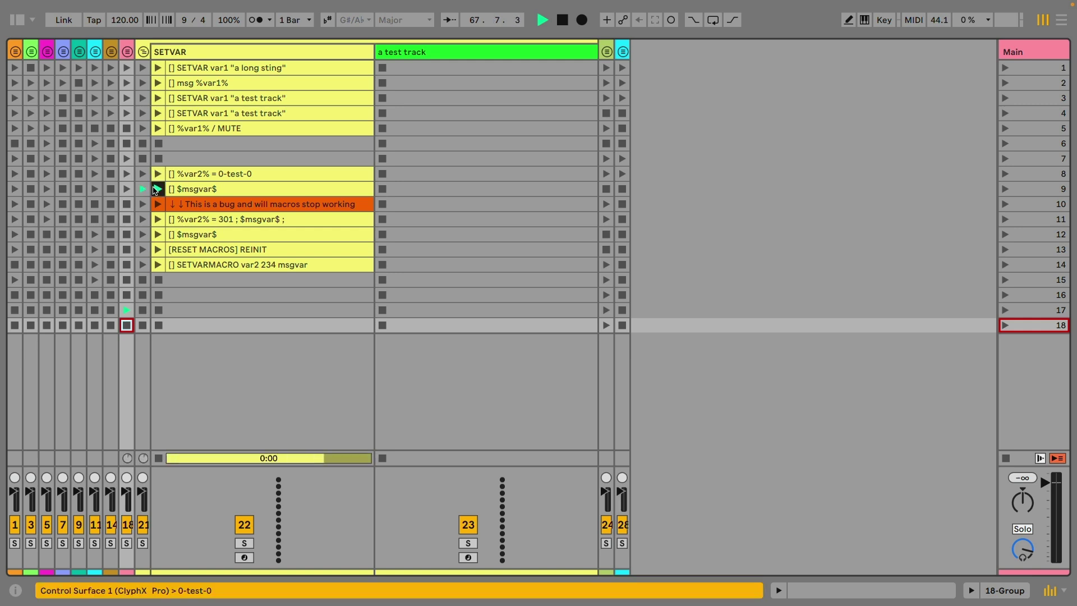
left_click(156, 209)
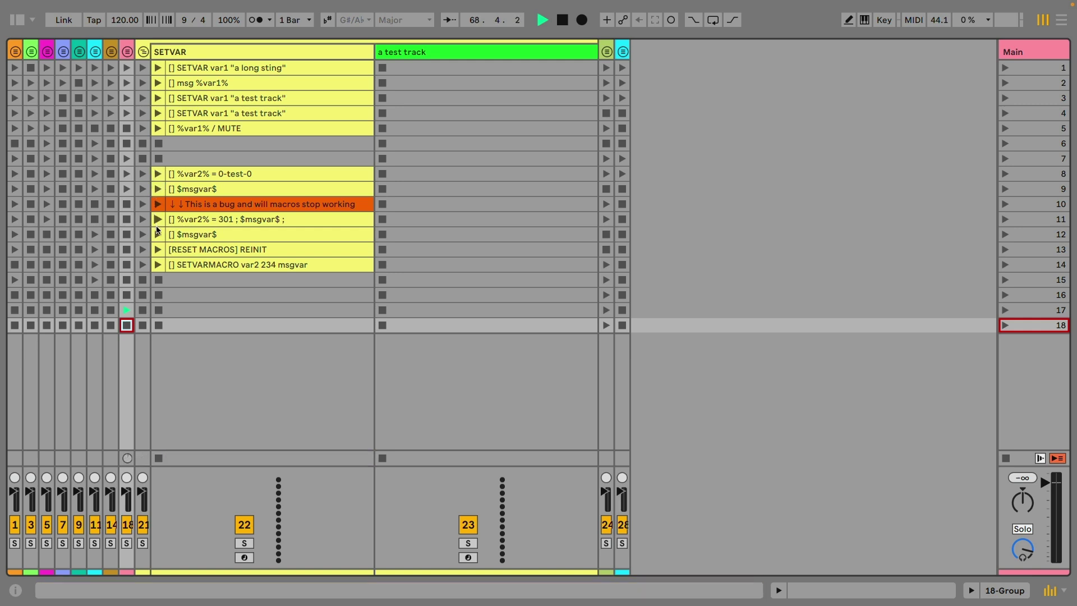
left_click(157, 234)
left_click(157, 249)
left_click(157, 234)
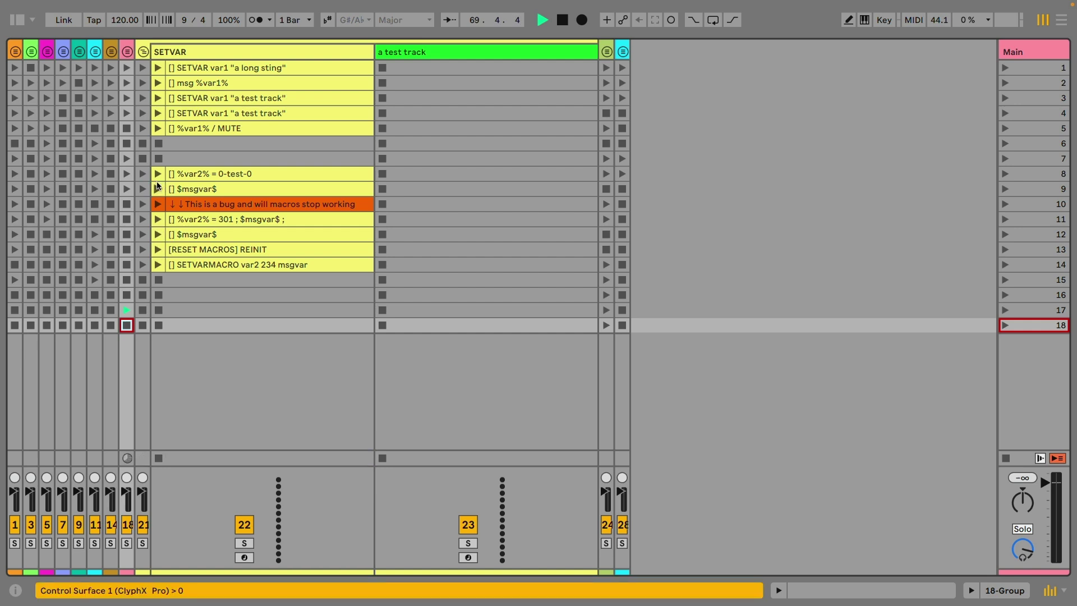
Set var2 back to 0-test-0 and fire the SETVARMACRO var2 234 clip
left_click(157, 175)
left_click(204, 265)
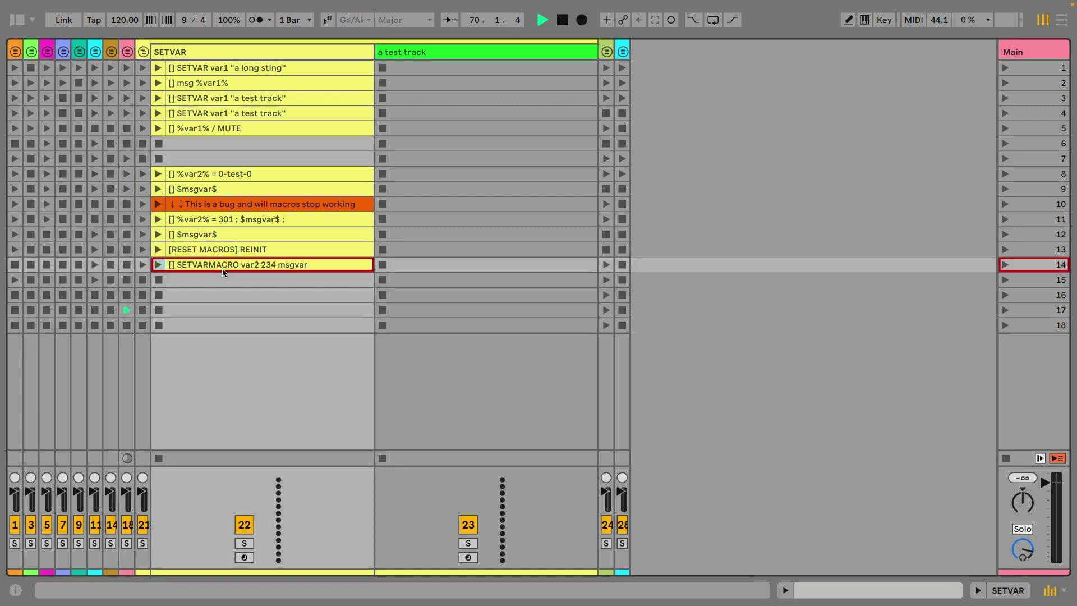
left_click(159, 265)
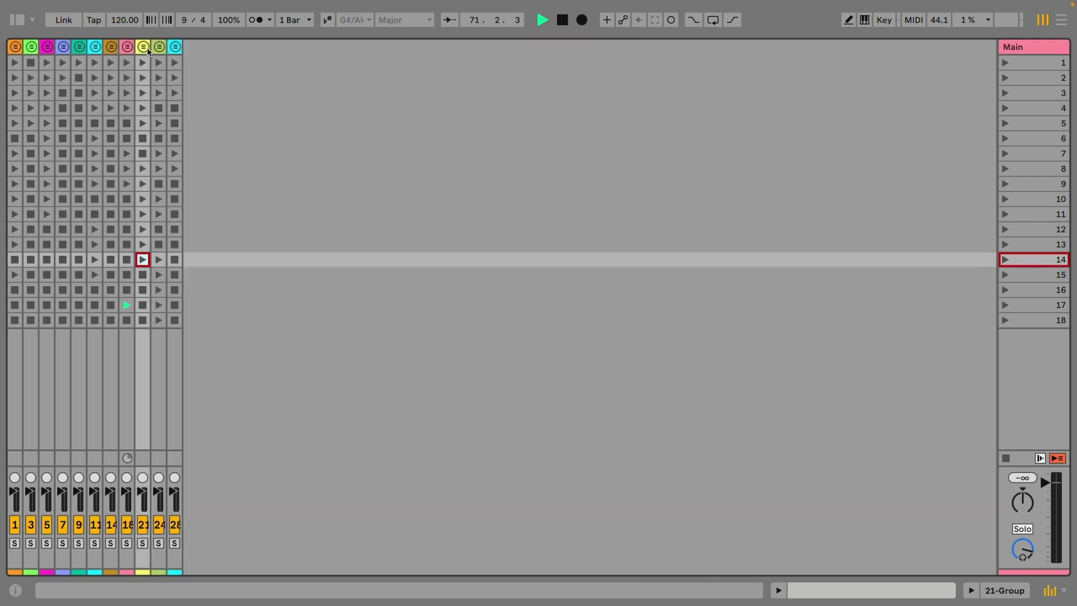
Unfold snapua, capture two snap2 mix snapshots and randomise the snap track's volume and sends
left_click(160, 49)
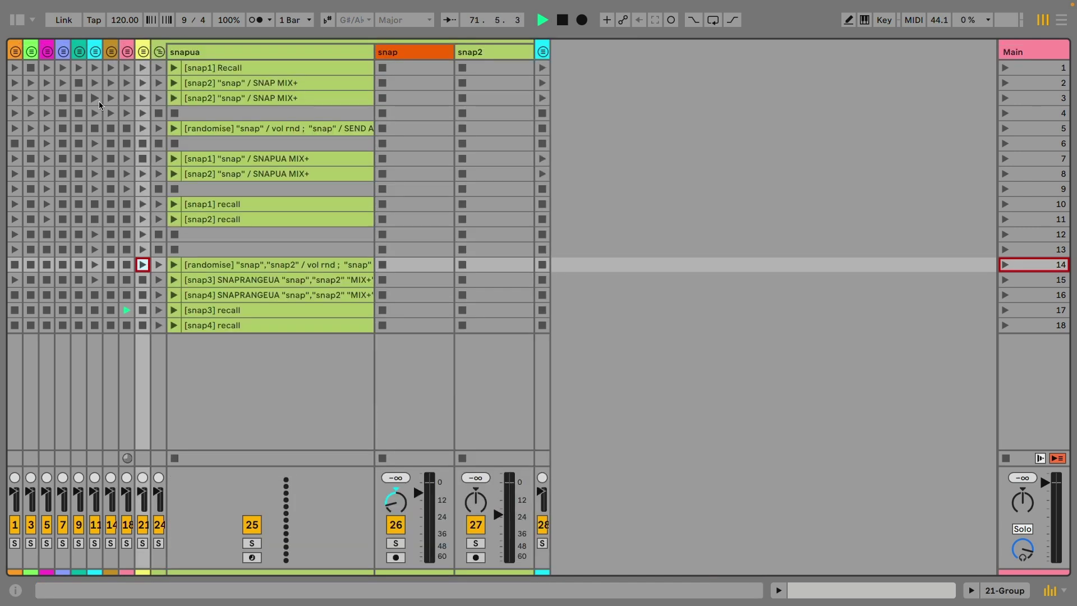
left_click(173, 82)
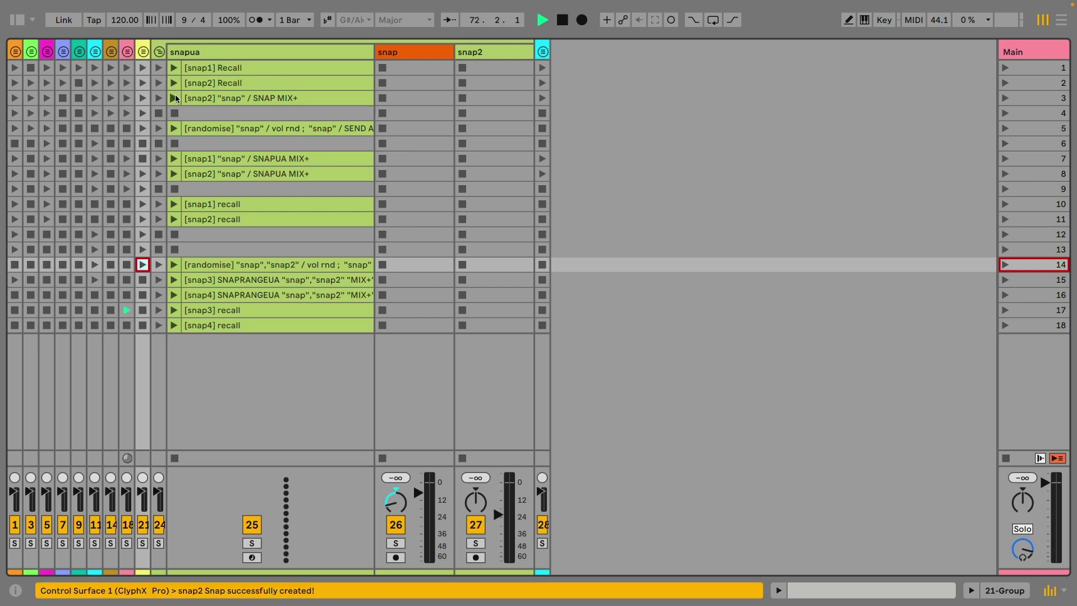
left_click(174, 98)
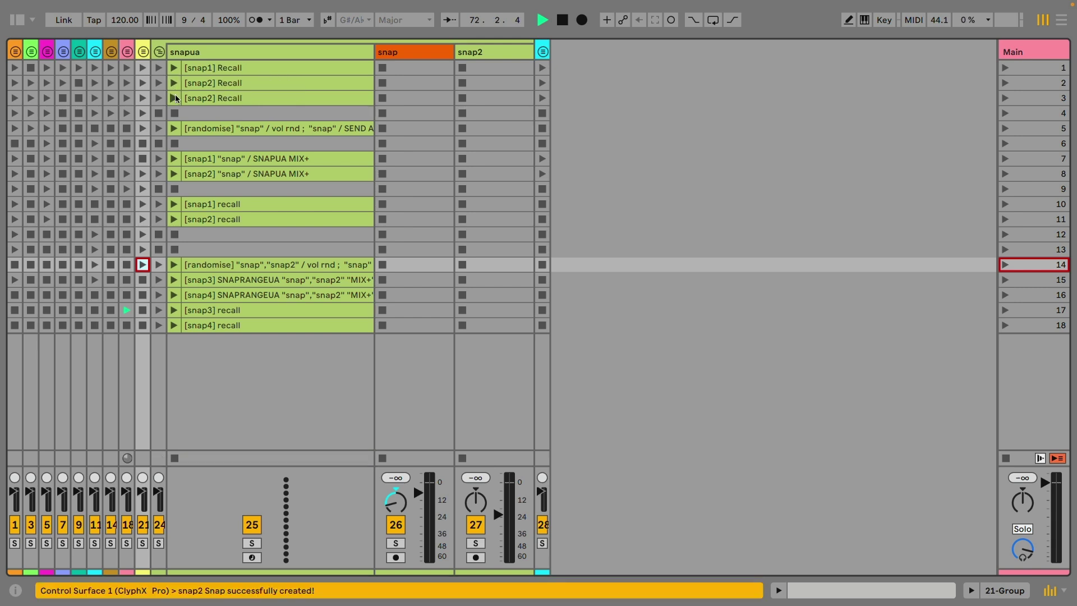
left_click(173, 128)
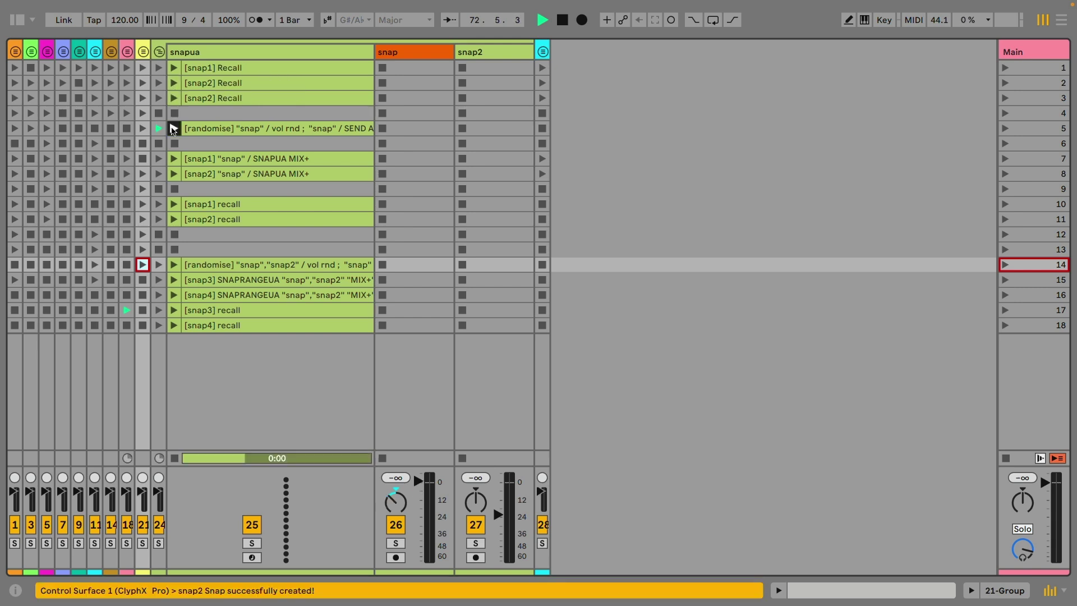
Store snap1 and snap2 SNAPUA snapshots, randomise the volume, then recall snap1 and snap2
left_click(174, 159)
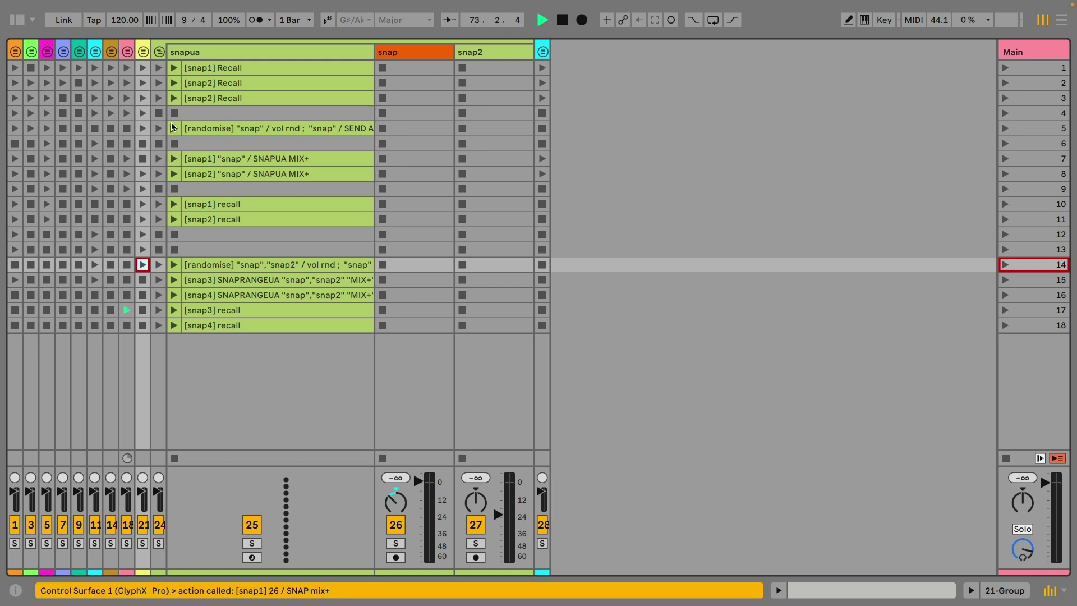
left_click(174, 174)
left_click(174, 129)
left_click(174, 204)
left_click(174, 220)
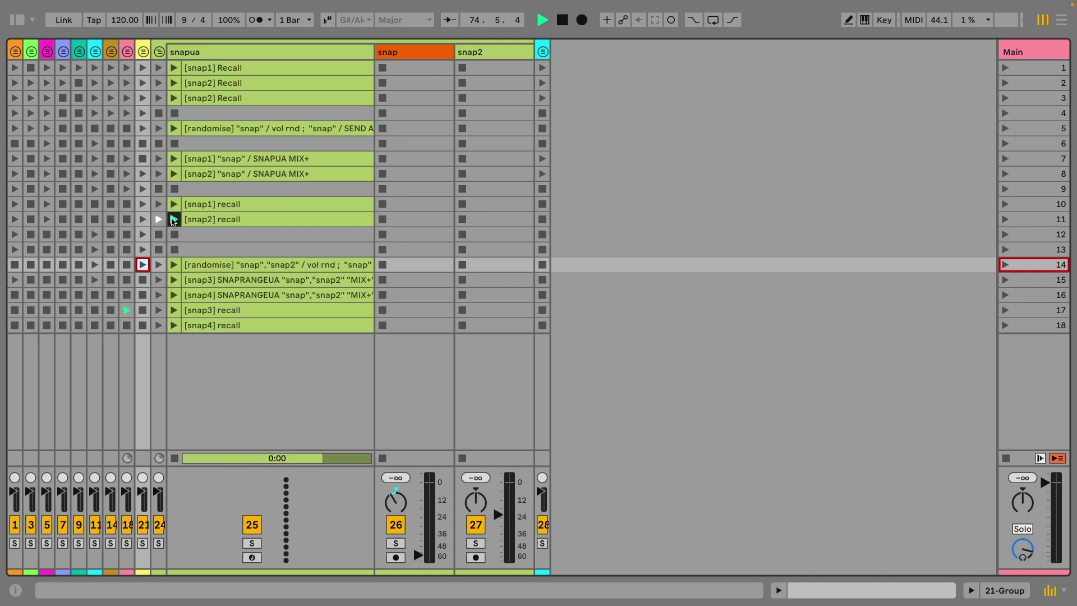
Randomise snap and snap2 volumes, storing snap3 and snap4 range snapshots after each
left_click(174, 265)
left_click(174, 280)
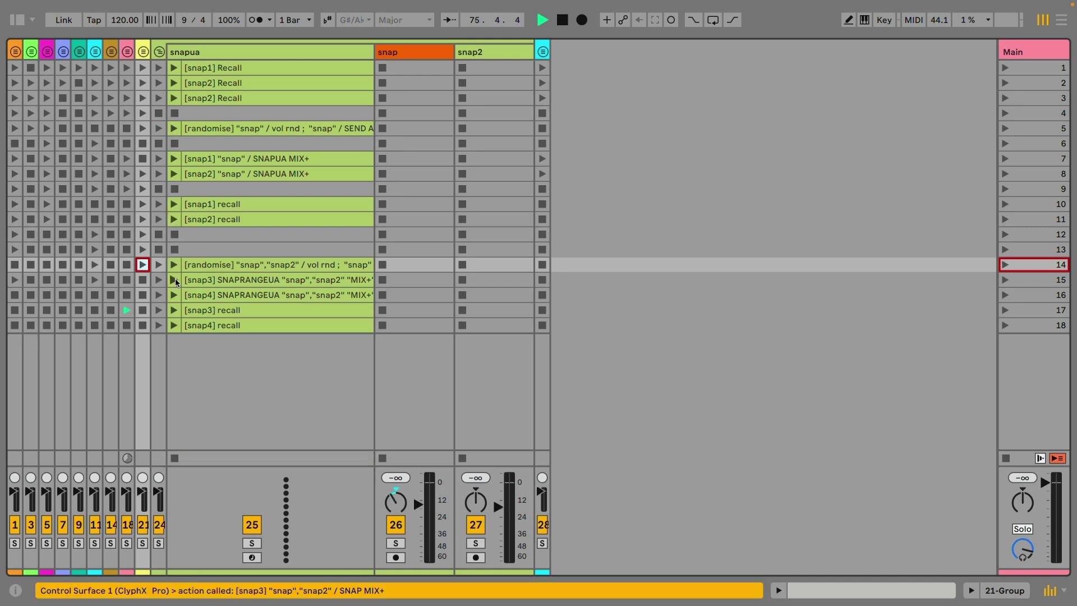
left_click(174, 264)
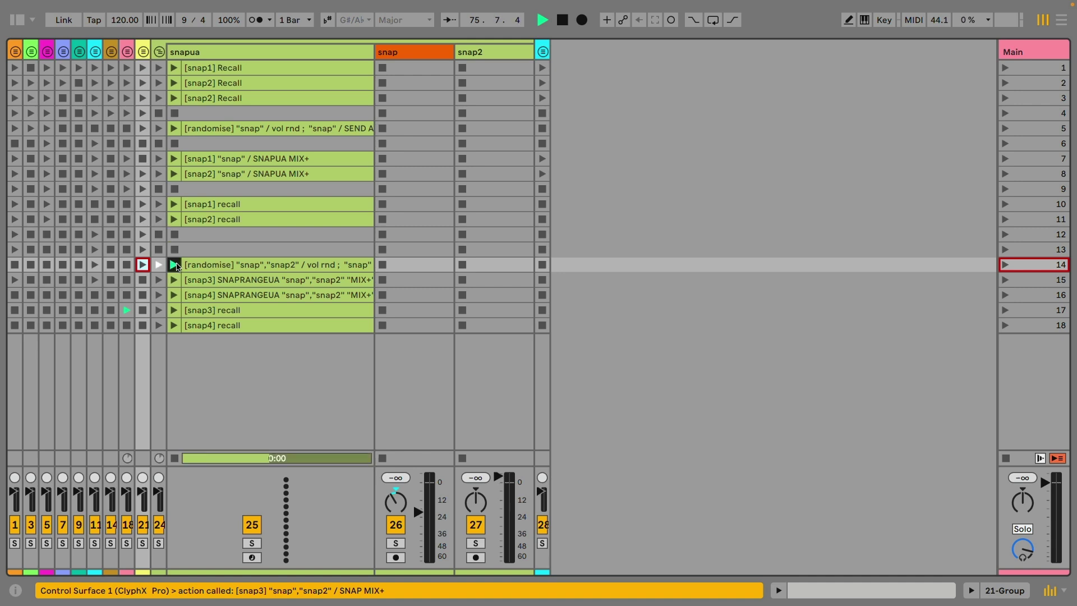
left_click(173, 295)
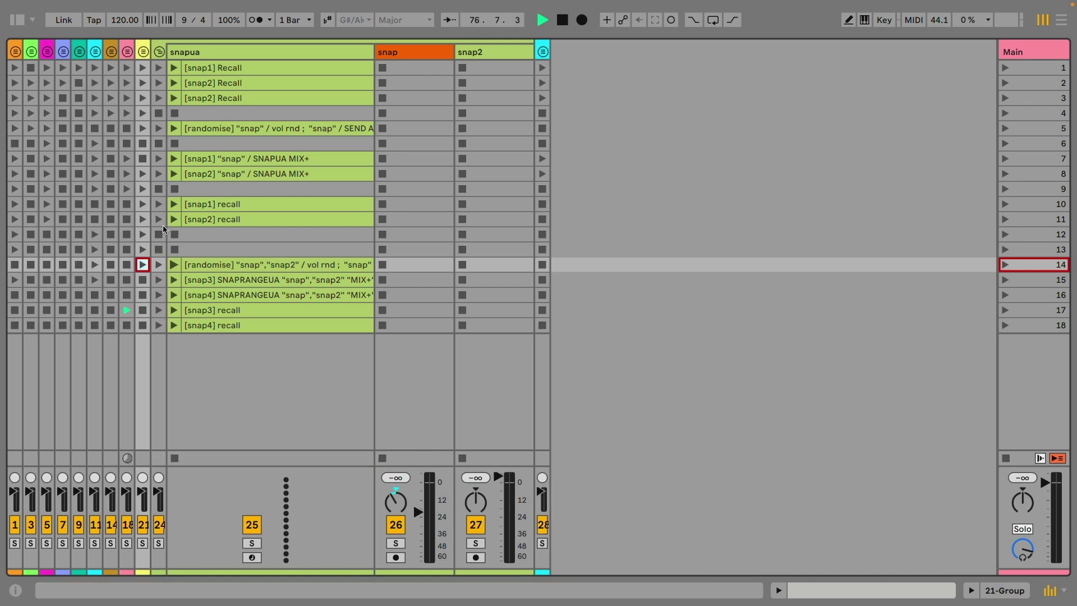
Fold snapua, unfold the QWAIT track and turn the metronome on with METRO ON
left_click(161, 52)
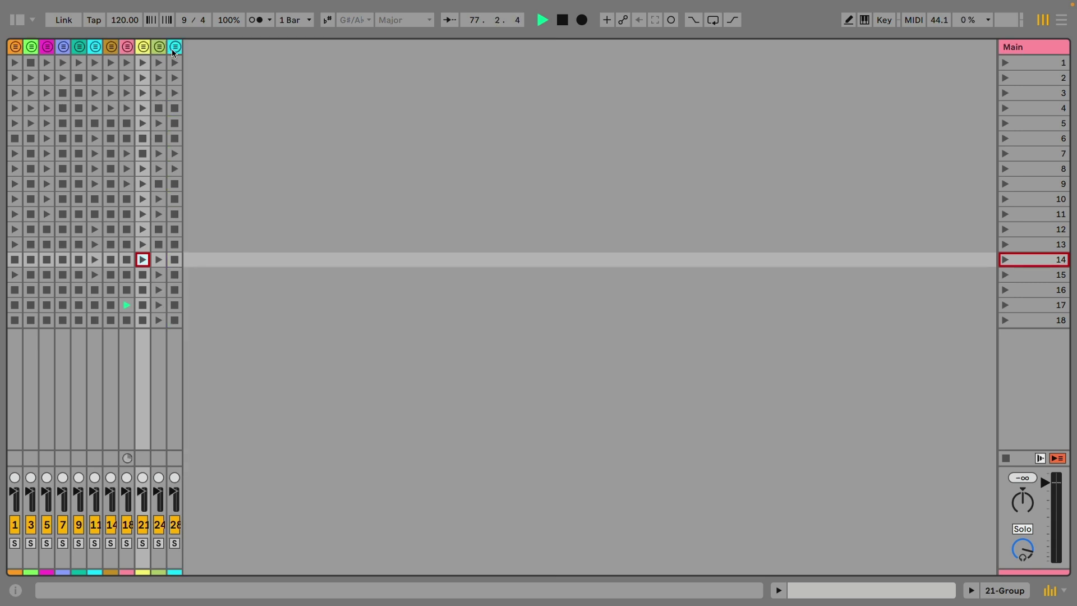
left_click(173, 51)
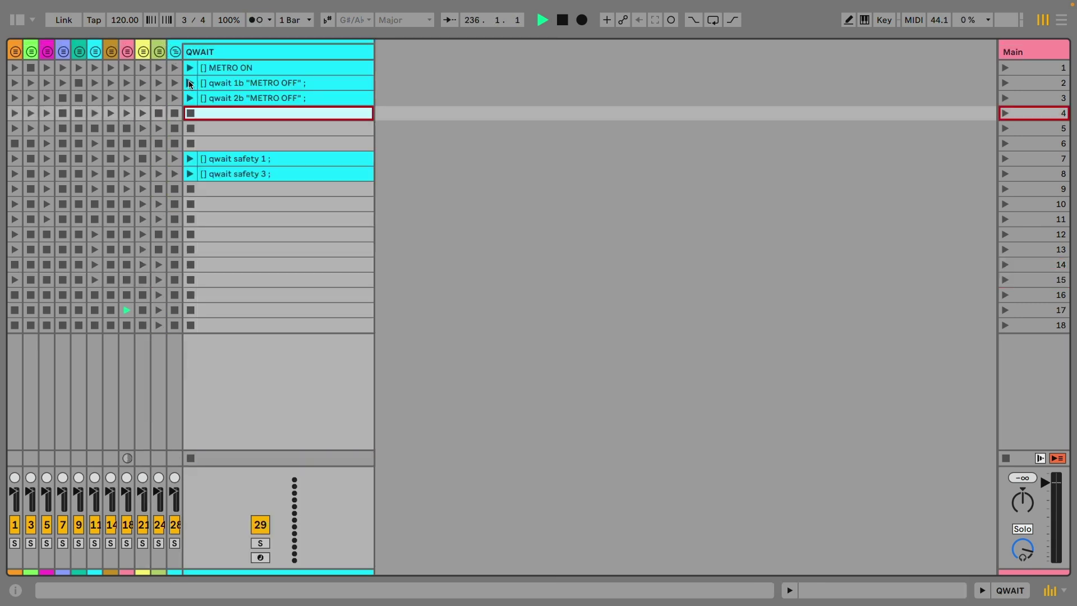
left_click(189, 67)
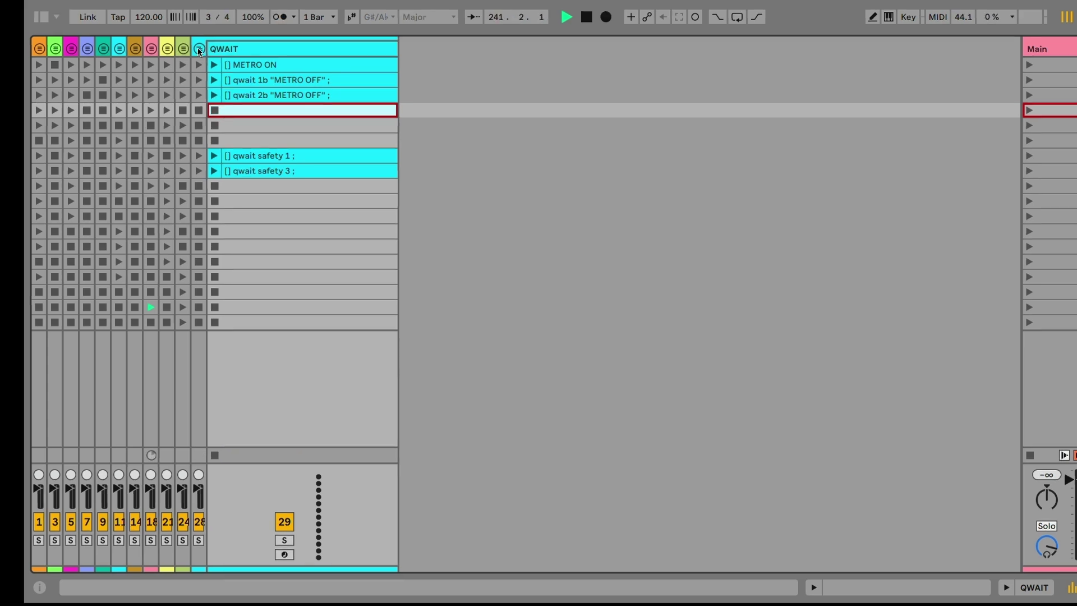
Map Shift+X to the ClyphX Popup device's COMMAND and confirm it opens the METRO prompt
double_click(199, 49)
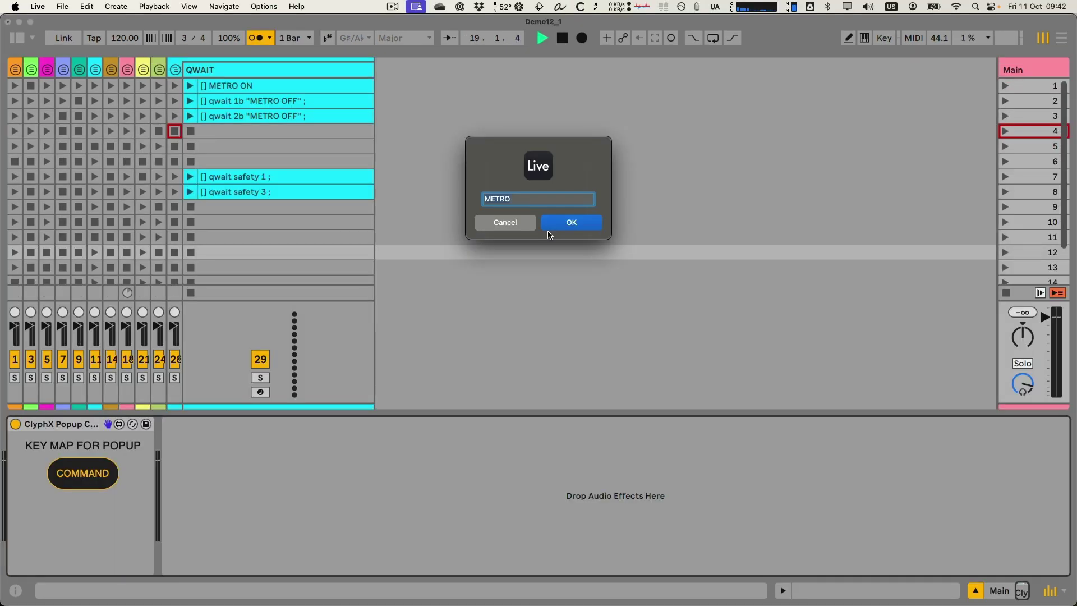
left_click(549, 228)
key("super+k")
left_click(55, 472)
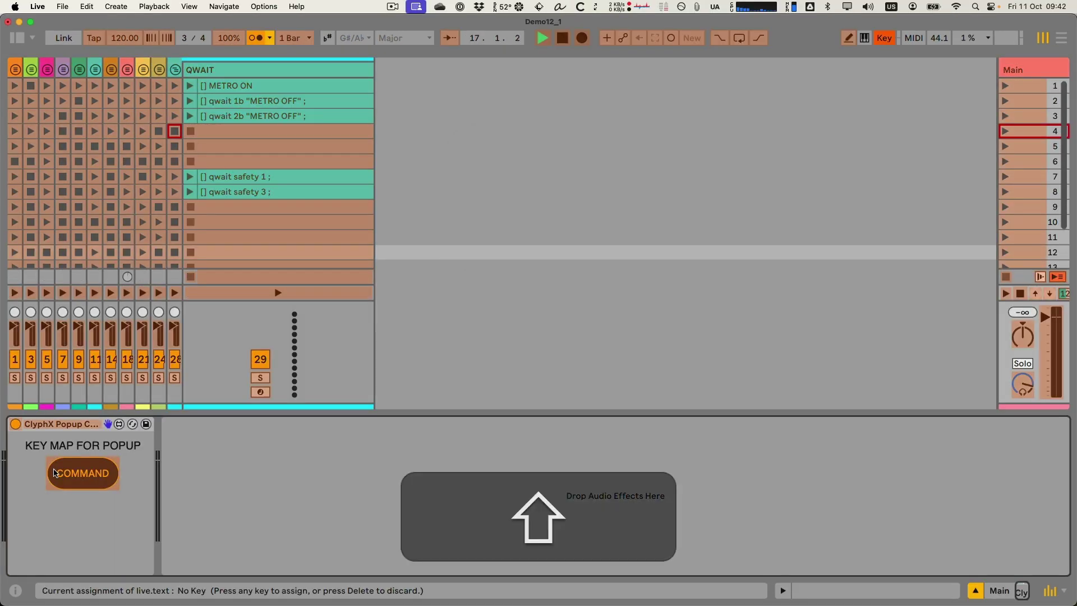
key("shift+x")
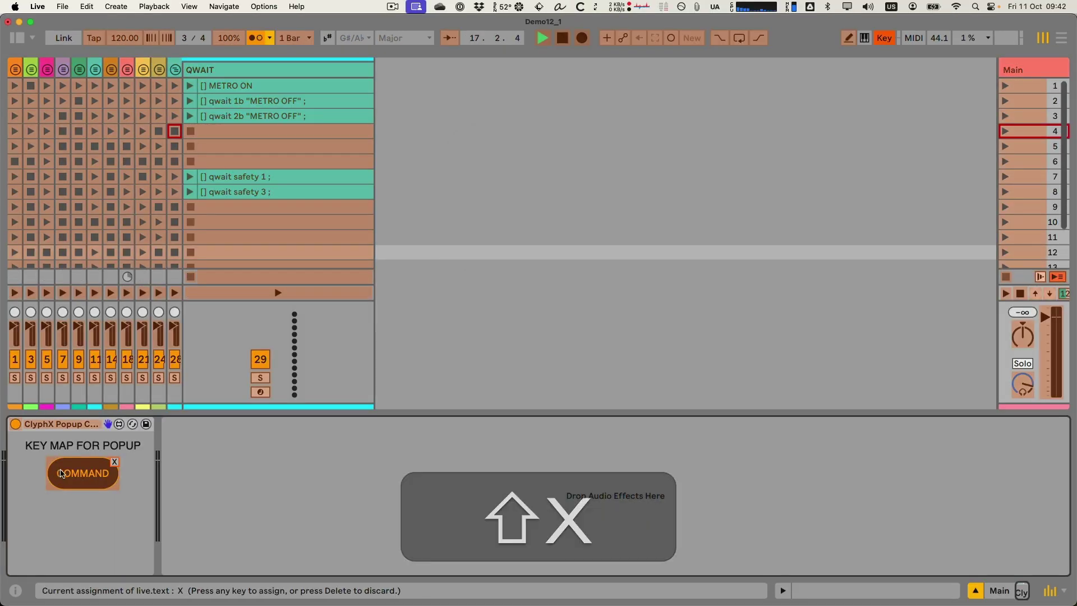
key("super+k")
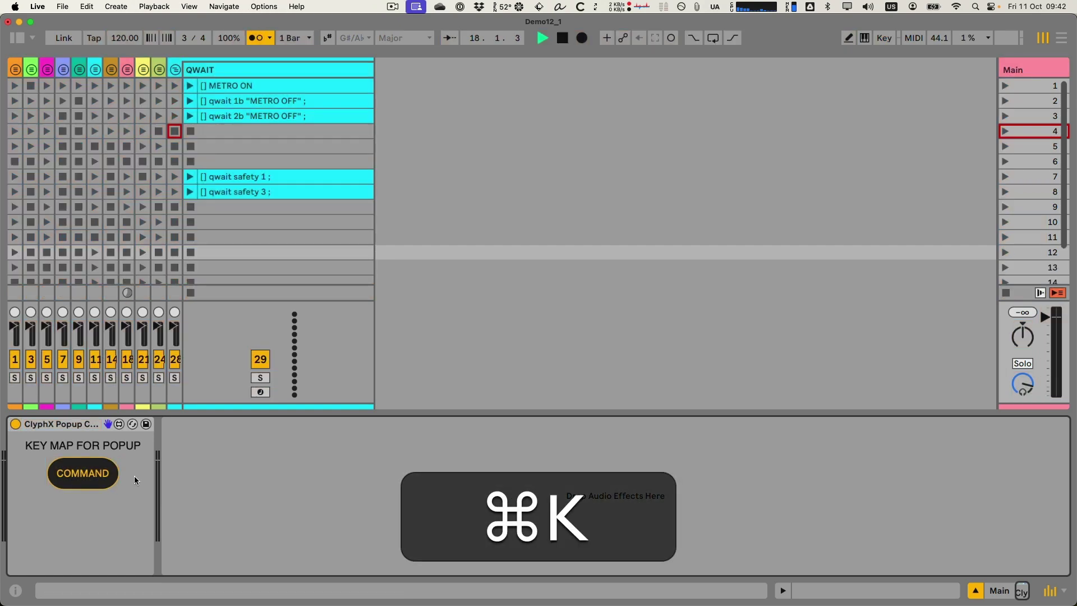
key("shift+super+k")
key("shift+x")
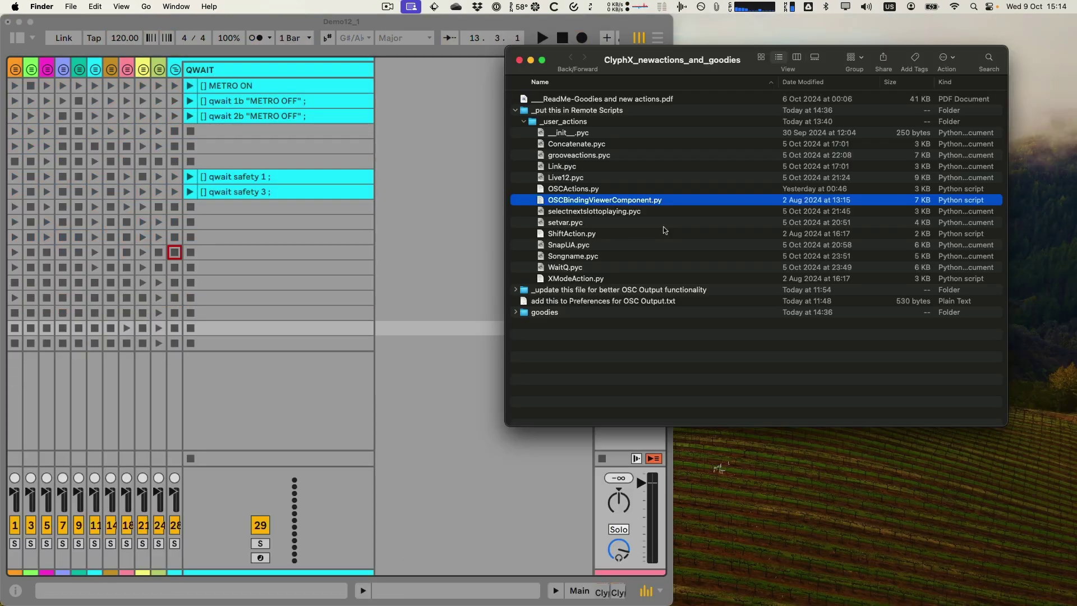
left_click(570, 244)
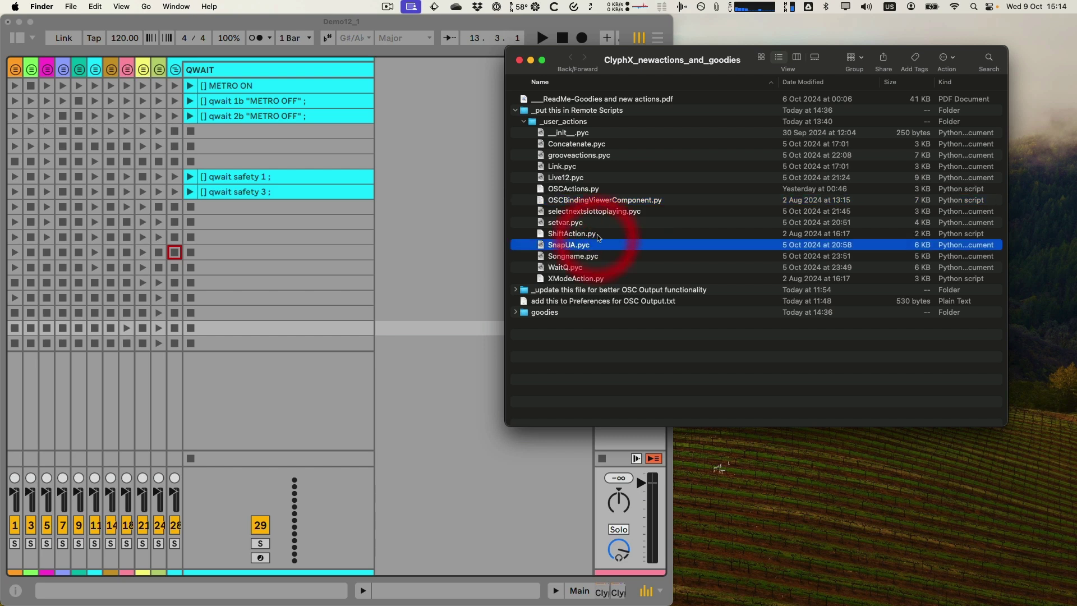
left_click(603, 234)
left_click(598, 278)
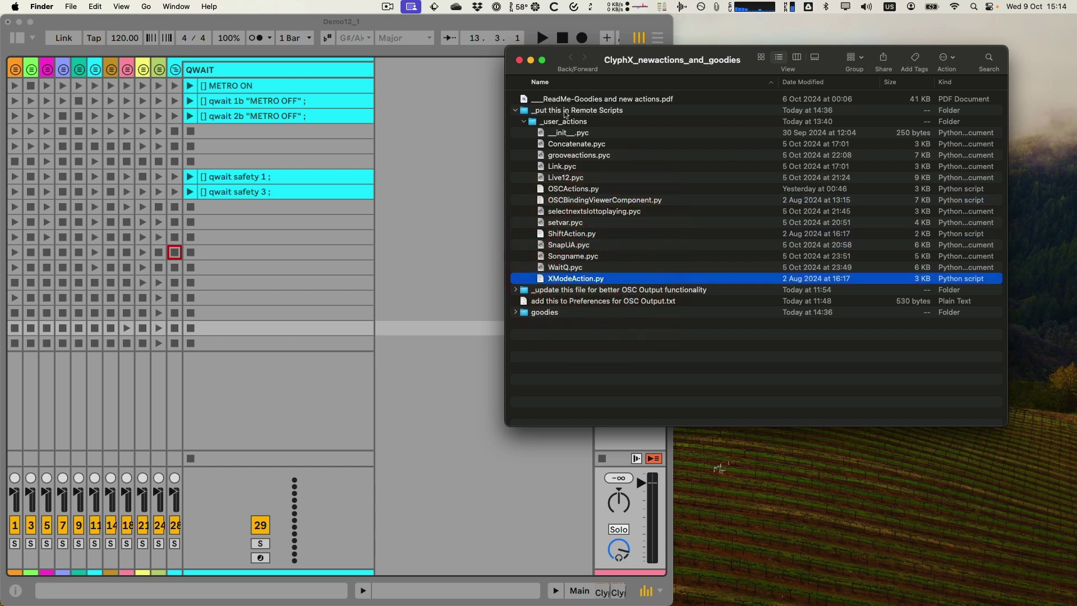
left_click(690, 193)
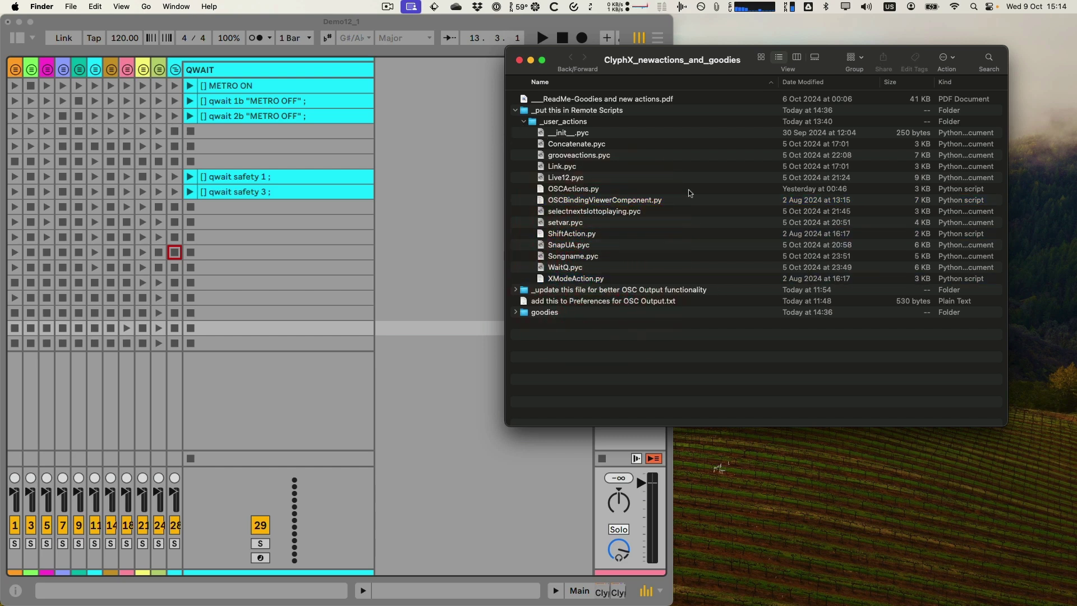
left_click(662, 189)
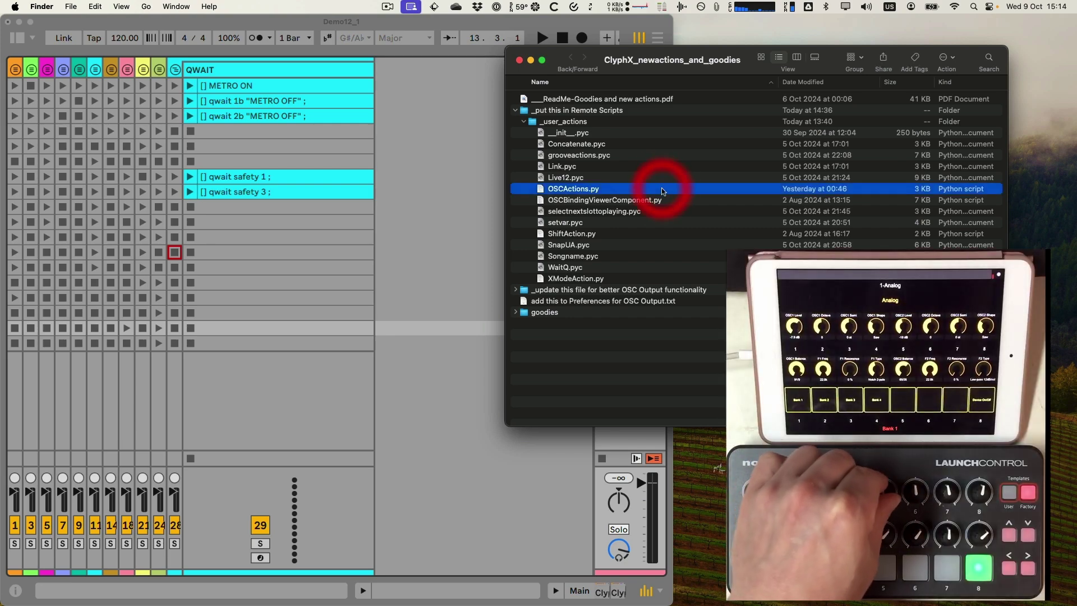
left_click(659, 202)
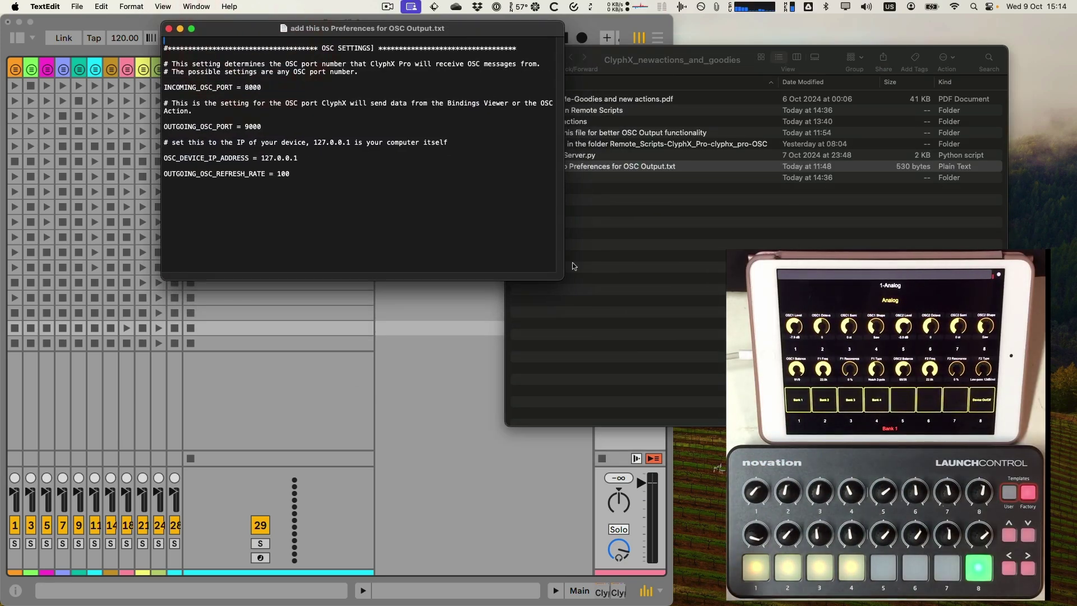
Make the OSC Output preferences note window narrower and taller, then place the cursor in its text
left_click_drag(563, 277, 469, 447)
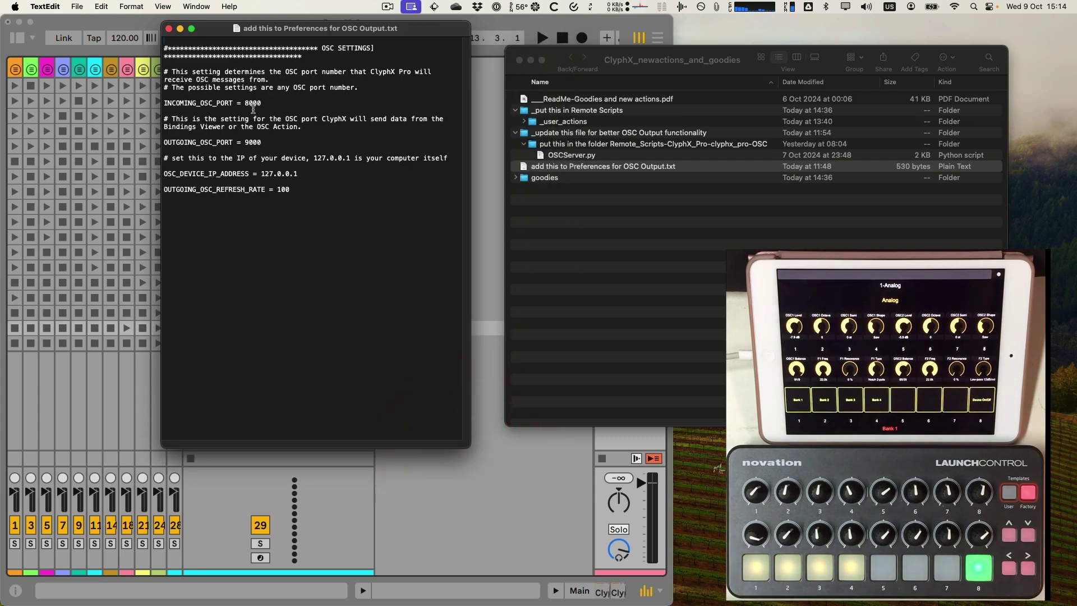
left_click(283, 245)
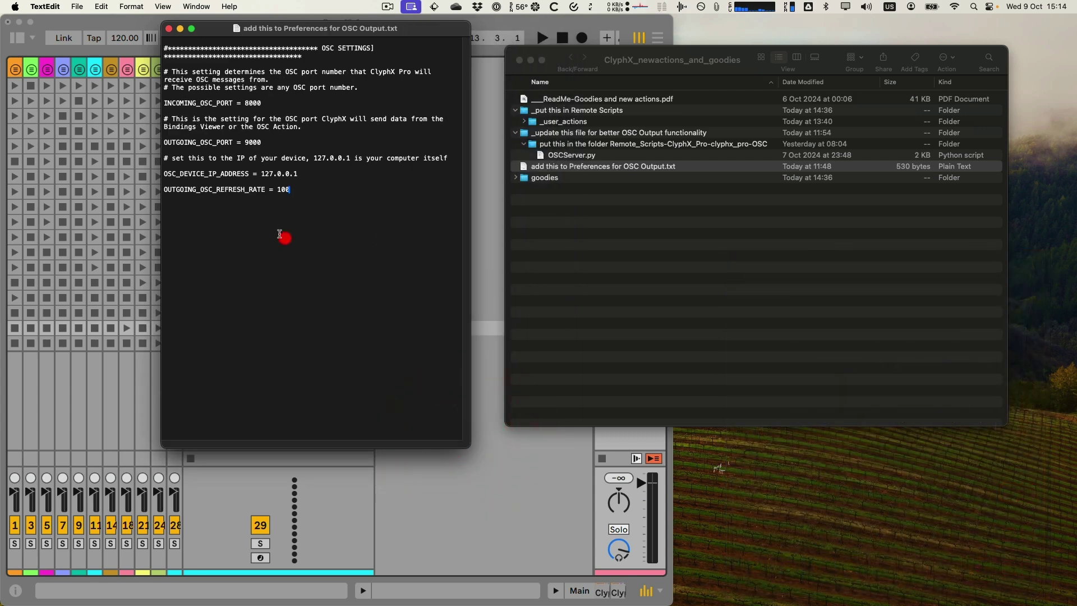